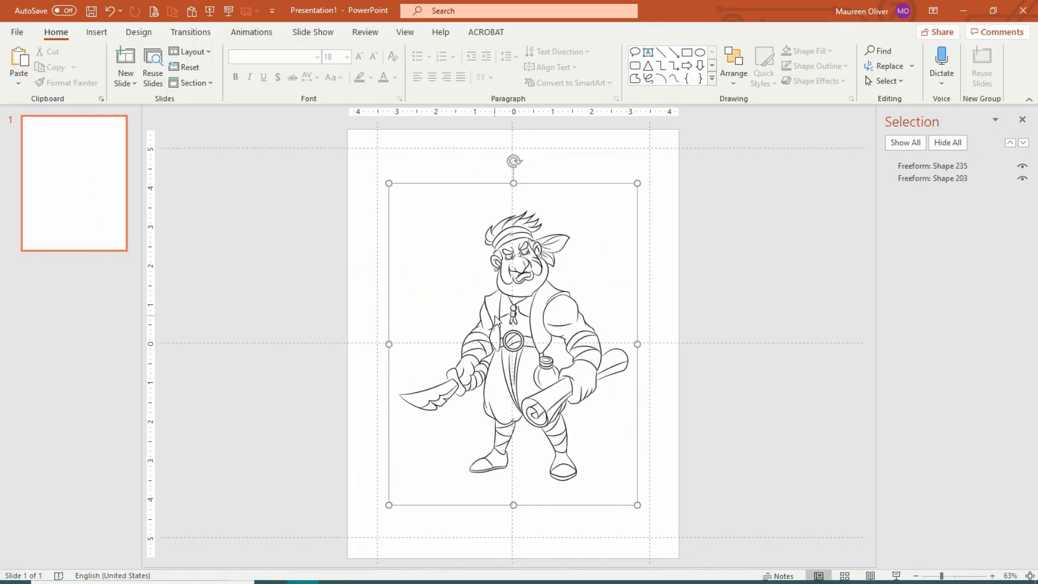
Enlarge the pirate graphic to about 9.01" high by 6.96" wide and position it in the lower part of the page, centred between the guides.
{"action": "left_click_drag", "start_coordinate": [533, 294], "coordinate": [528, 338]}
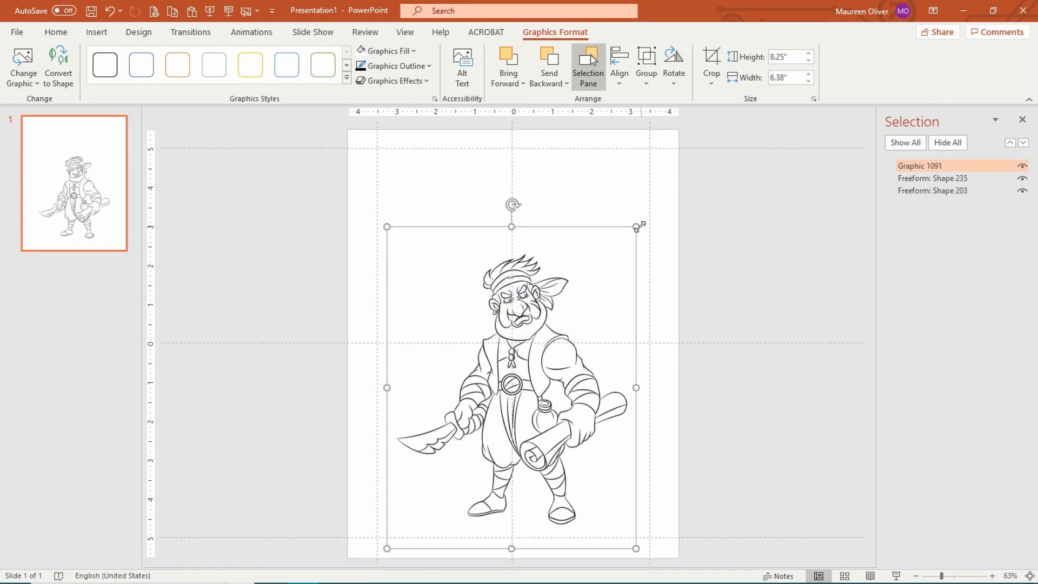
{"action": "left_click_drag", "start_coordinate": [634, 227], "coordinate": [658, 212]}
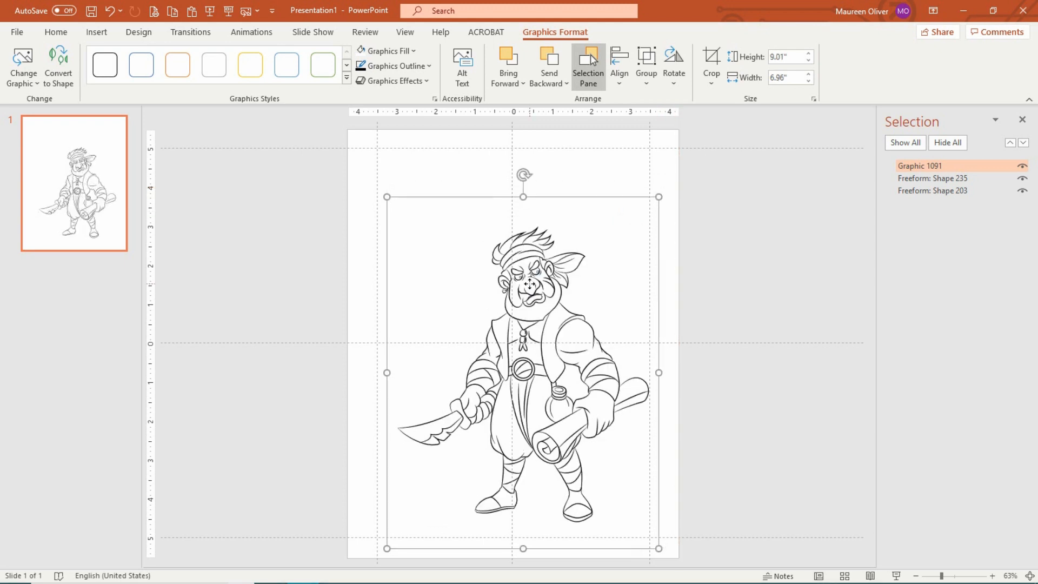
{"action": "left_click_drag", "start_coordinate": [529, 284], "coordinate": [502, 266]}
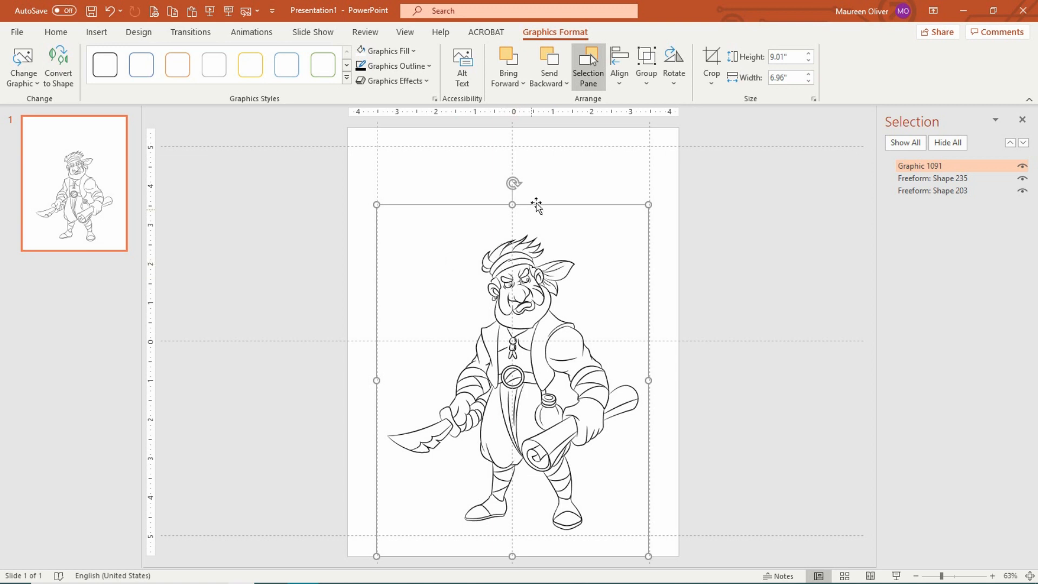
Convert the pirate graphic to editable shapes.
{"action": "left_click", "coordinate": [514, 252]}
{"action": "right_click", "coordinate": [515, 254]}
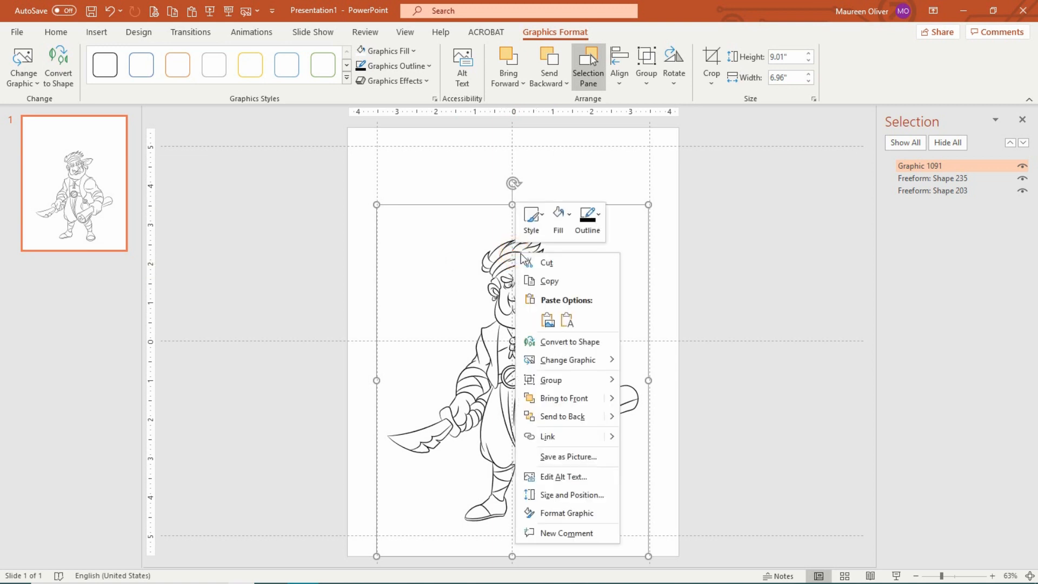
{"action": "left_click", "coordinate": [582, 342]}
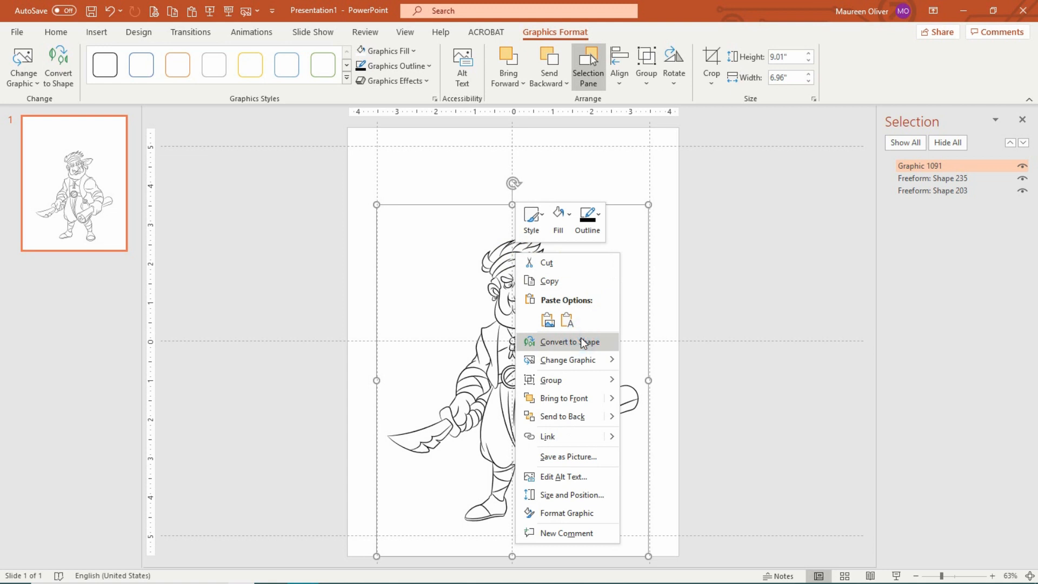
{"action": "left_click", "coordinate": [507, 335]}
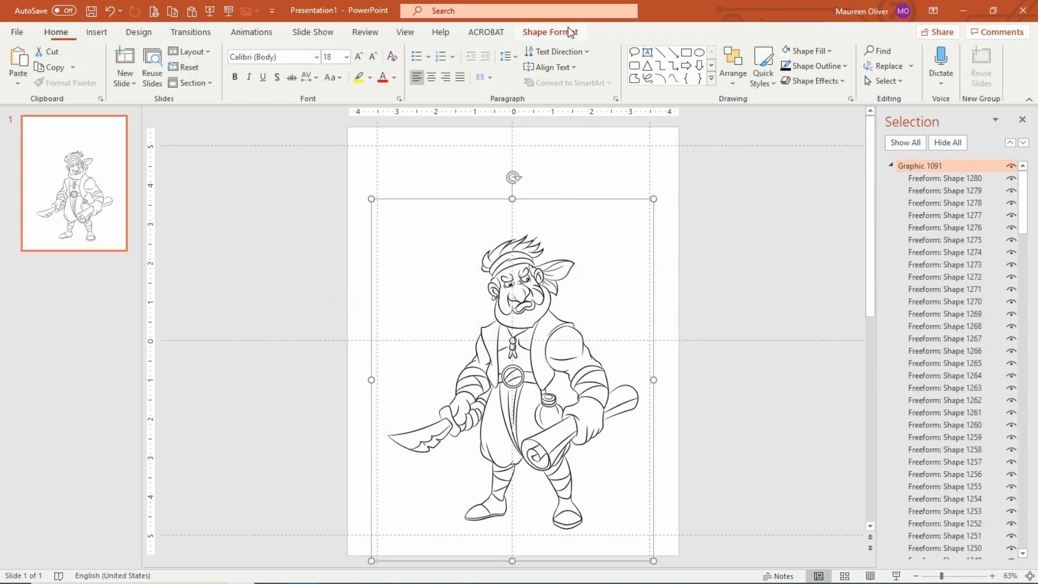
Ungroup the converted pirate drawing into its separate freeform shapes and clear the selection.
{"action": "left_click", "coordinate": [564, 33]}
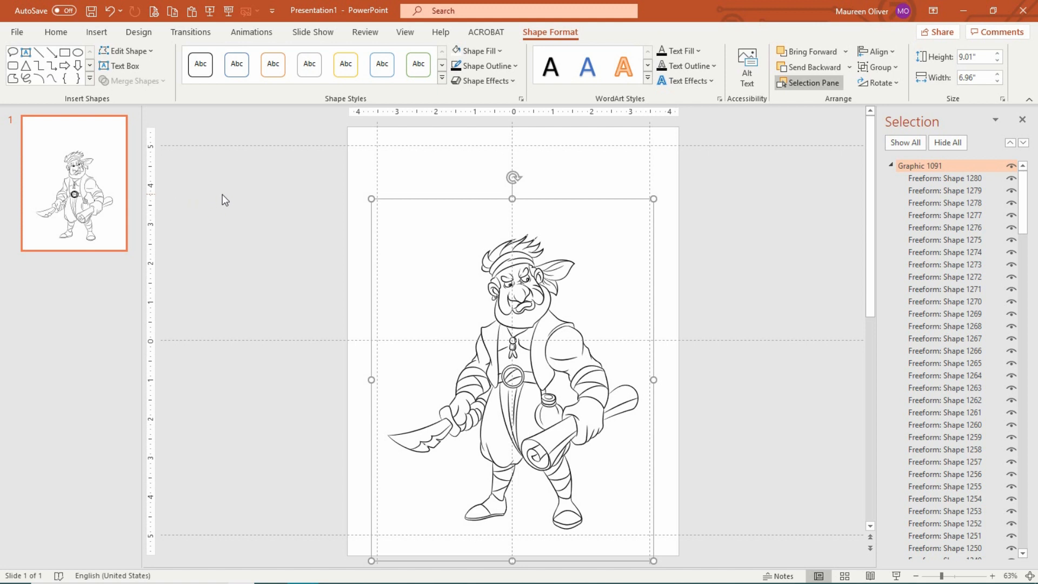
{"action": "left_click", "coordinate": [896, 69]}
{"action": "left_click", "coordinate": [902, 121]}
{"action": "left_click", "coordinate": [739, 184]}
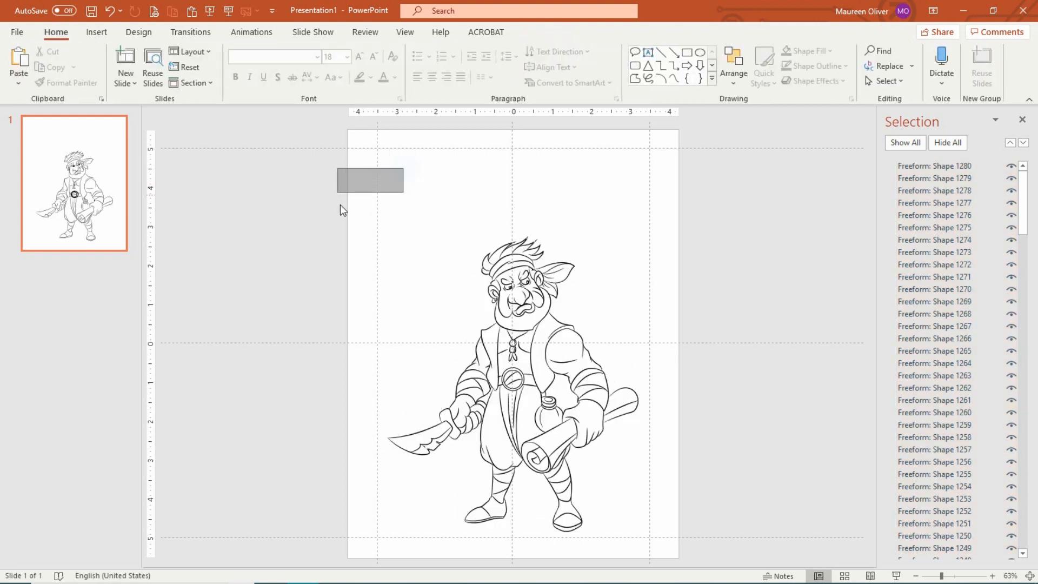
Delete the hair shapes standing up above the pirate's headband.
{"action": "left_click_drag", "start_coordinate": [339, 204], "coordinate": [337, 274]}
{"action": "key", "text": "Delete"}
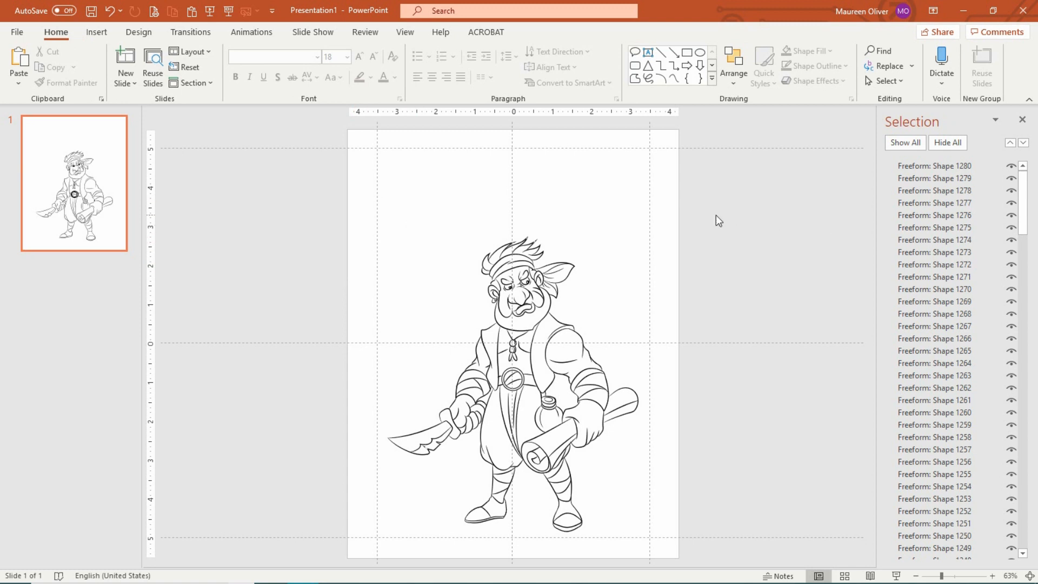
{"action": "left_click_drag", "start_coordinate": [440, 264], "coordinate": [585, 235]}
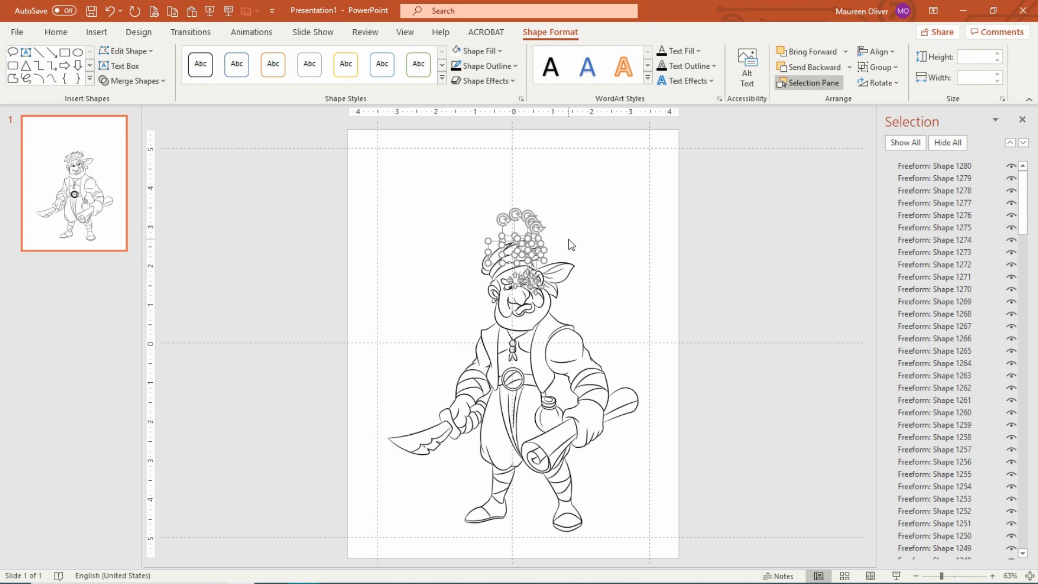
{"action": "key", "text": "Delete"}
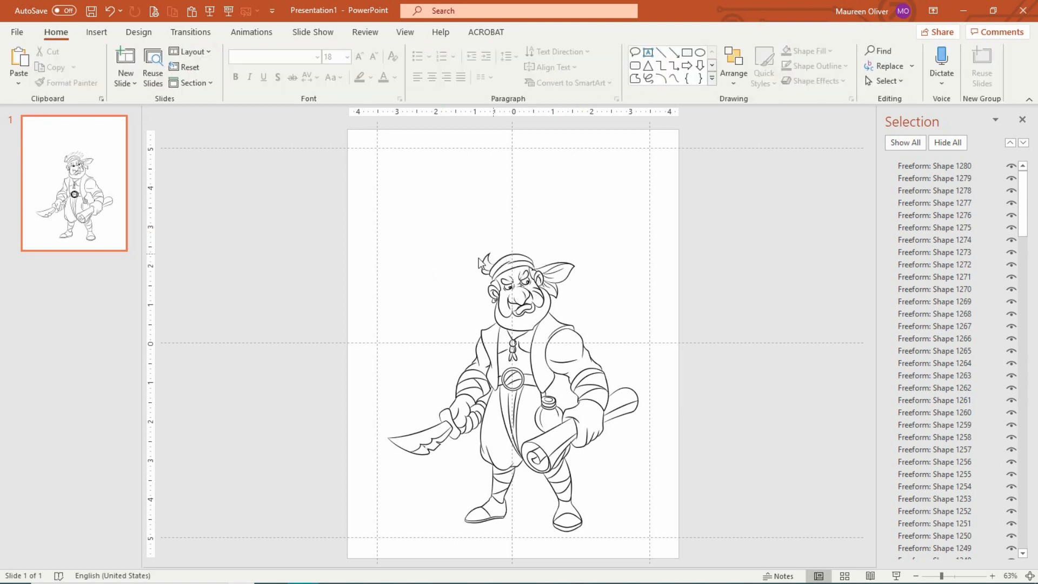
Delete the remaining hair strands and the headband lines across the pirate's forehead.
{"action": "left_click_drag", "start_coordinate": [459, 270], "coordinate": [544, 245]}
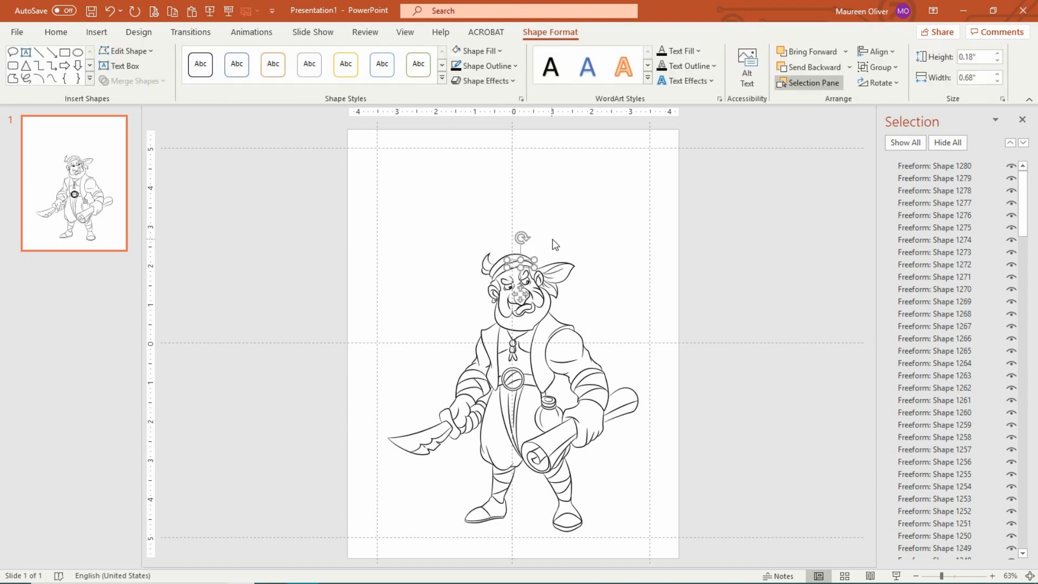
{"action": "key", "text": "Delete"}
{"action": "left_click", "coordinate": [503, 258]}
{"action": "key", "text": "Delete"}
{"action": "left_click", "coordinate": [486, 262]}
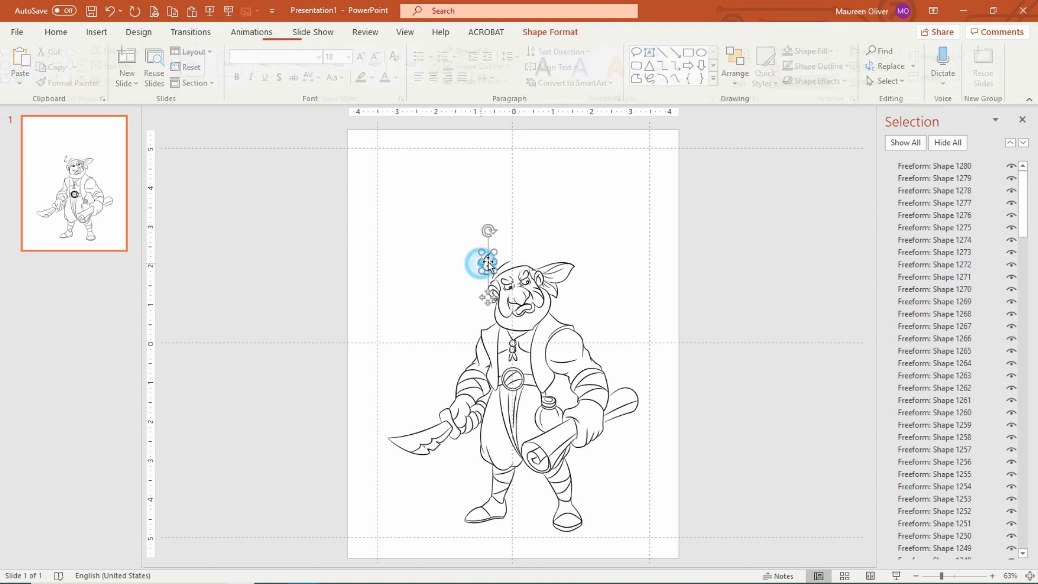
{"action": "key", "text": "Delete"}
{"action": "left_click", "coordinate": [484, 268]}
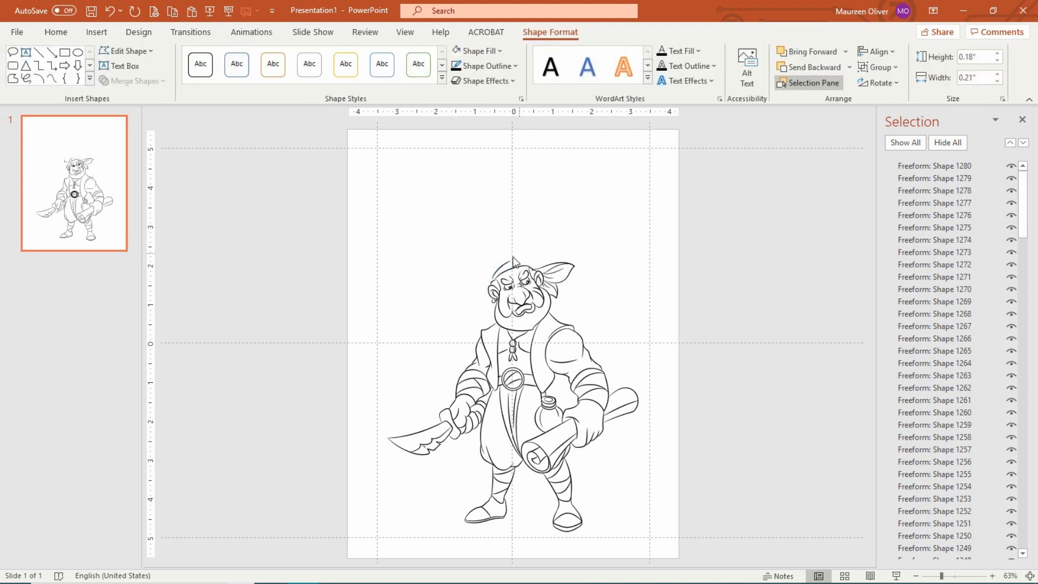
{"action": "key", "text": "Delete"}
{"action": "left_click", "coordinate": [507, 262]}
{"action": "key", "text": "Delete"}
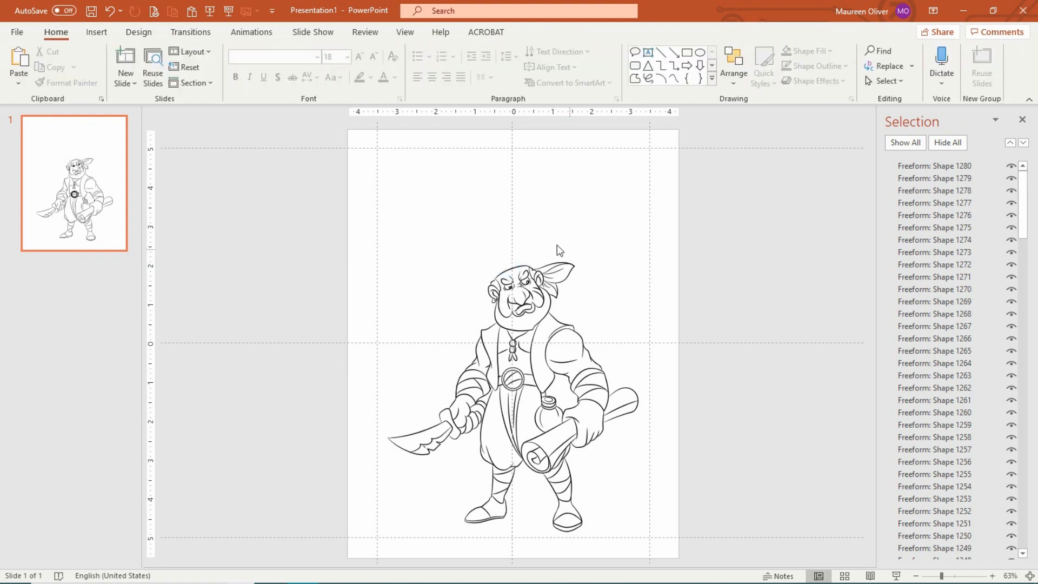
Delete the headband's knot and all the shapes of its trailing cloth beside the pirate's ear.
{"action": "left_click_drag", "start_coordinate": [542, 244], "coordinate": [615, 294]}
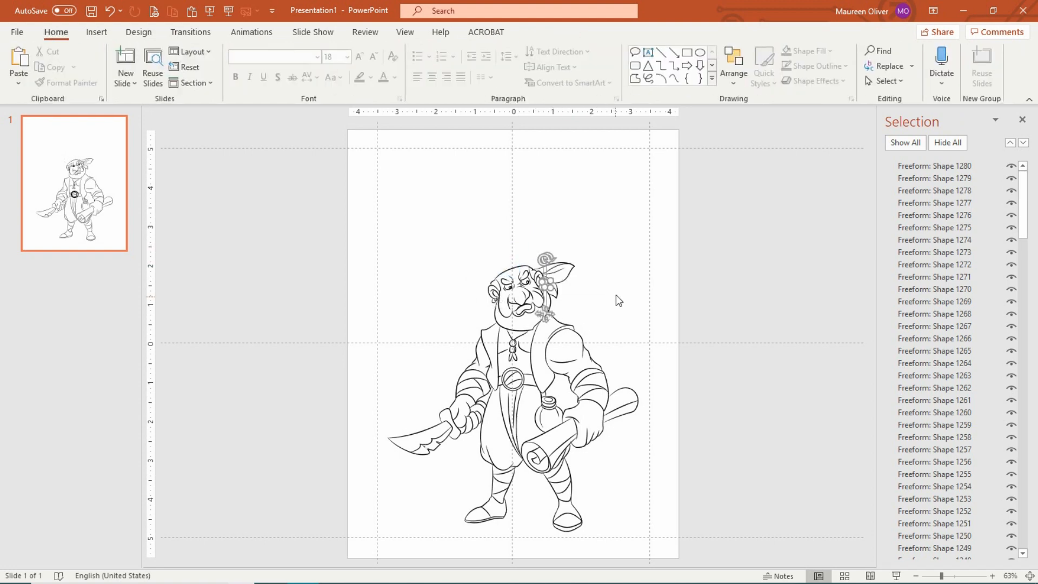
{"action": "key", "text": "Delete"}
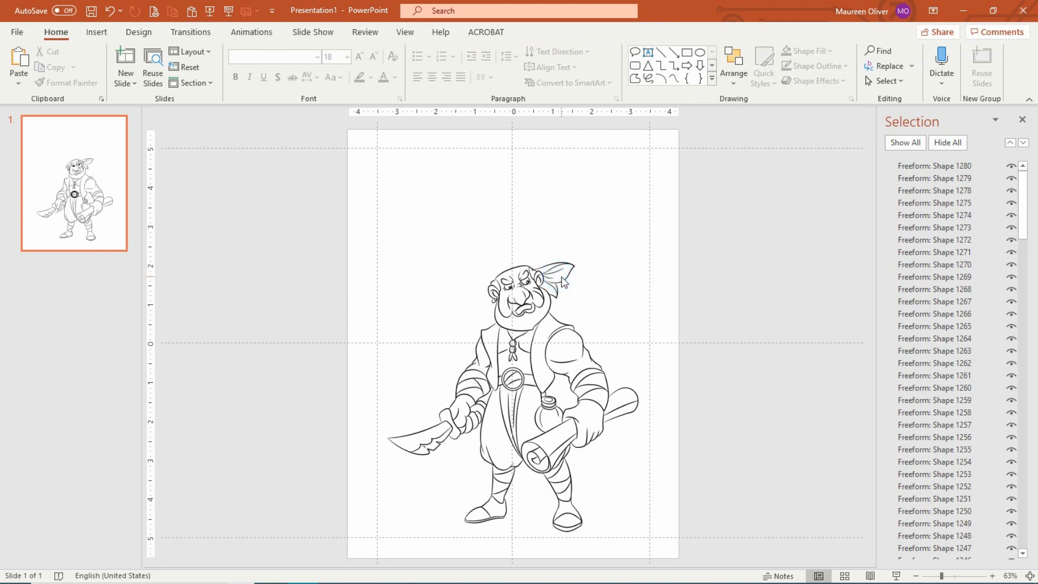
{"action": "left_click", "coordinate": [563, 281]}
{"action": "key", "text": "Delete"}
{"action": "left_click", "coordinate": [555, 272]}
{"action": "key", "text": "Delete"}
{"action": "left_click", "coordinate": [557, 266]}
{"action": "key", "text": "Delete"}
{"action": "left_click", "coordinate": [558, 282]}
{"action": "key", "text": "Delete"}
{"action": "left_click", "coordinate": [557, 287]}
{"action": "key", "text": "Delete"}
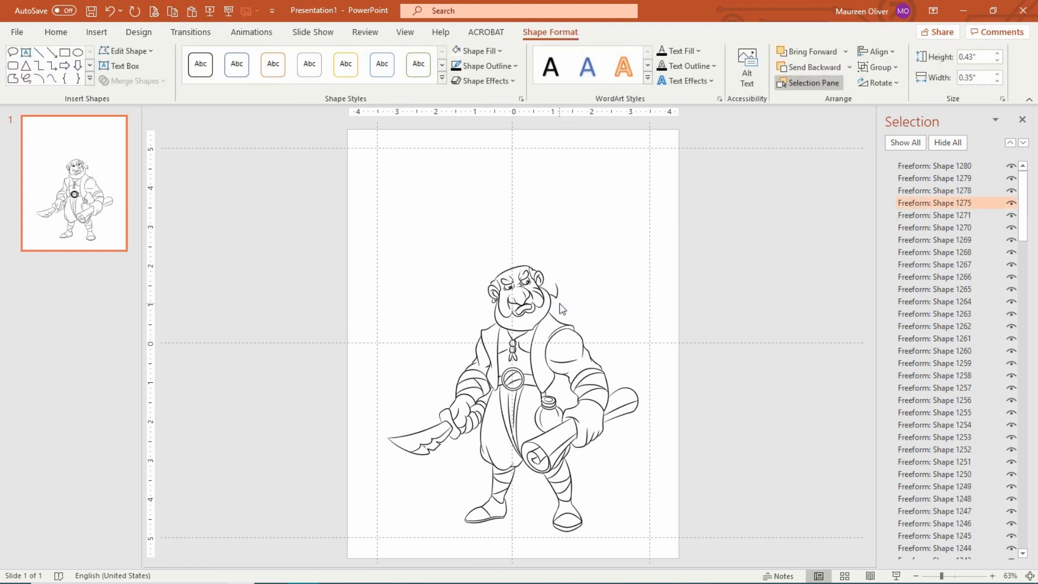
{"action": "left_click", "coordinate": [556, 290]}
{"action": "key", "text": "Delete"}
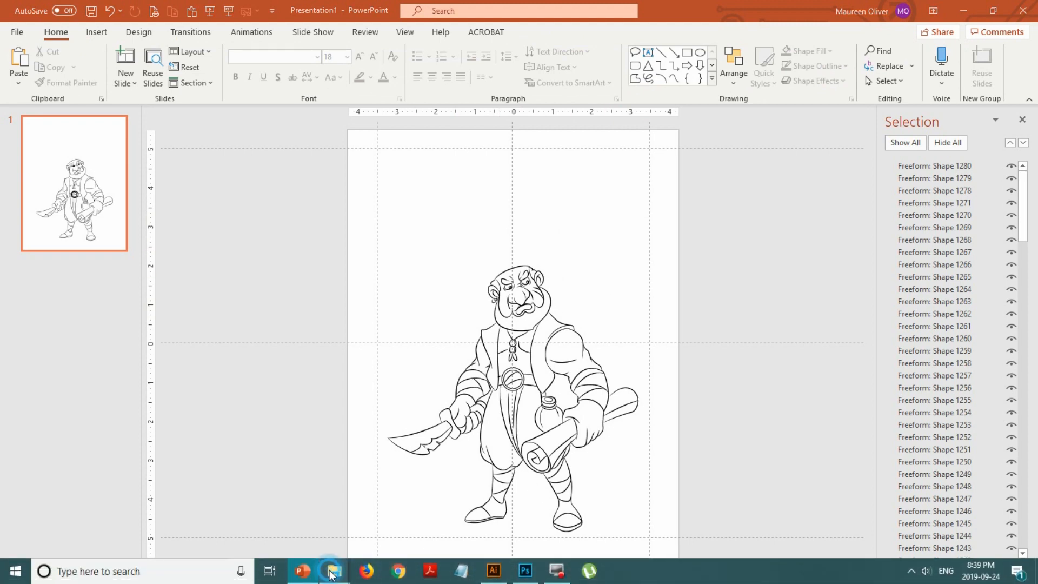
Insert piratehat3.png onto the slide from the colormepositiveplrbonusOTO1 folder in File Explorer.
{"action": "mouse_move", "coordinate": [332, 573]}
{"action": "left_click", "coordinate": [245, 521]}
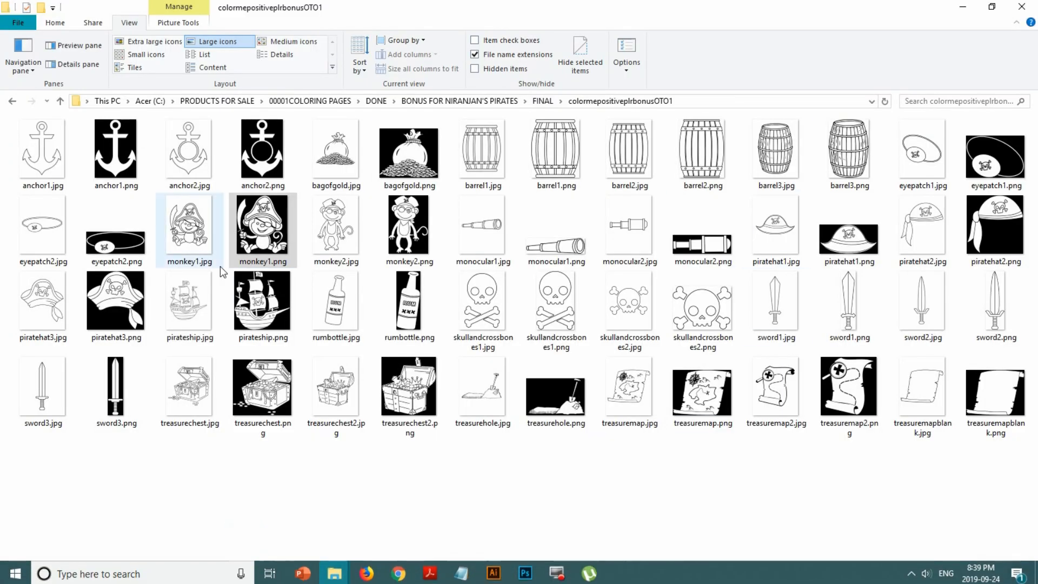
{"action": "left_click_drag", "start_coordinate": [116, 301], "coordinate": [518, 251]}
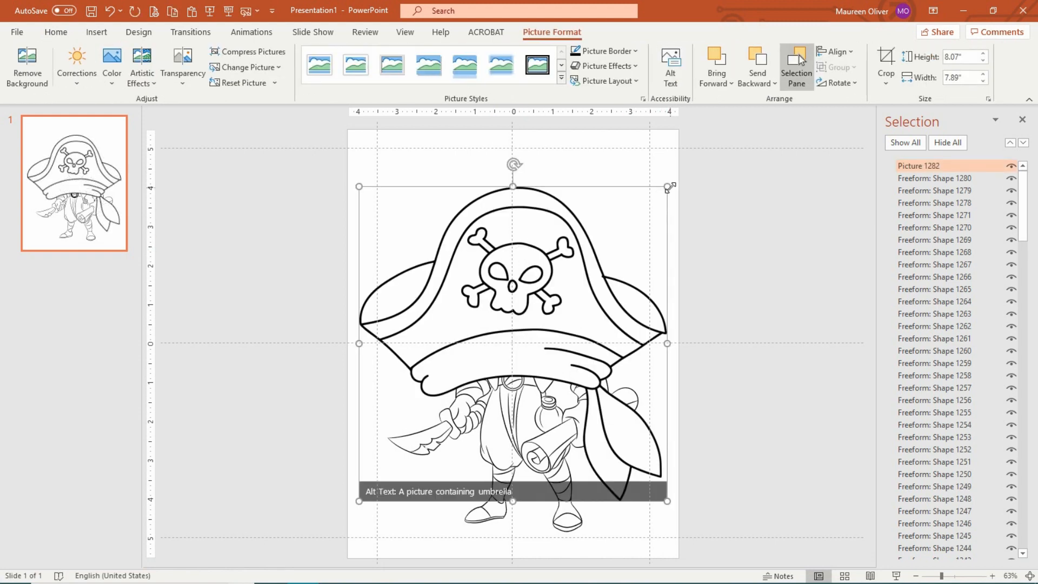
Shrink the pirate hat to about 2.42" by 2.37", tilt it counterclockwise and place it on the pirate's head.
{"action": "left_click_drag", "start_coordinate": [669, 186], "coordinate": [518, 240]}
{"action": "left_click_drag", "start_coordinate": [505, 196], "coordinate": [498, 200]}
{"action": "left_click_drag", "start_coordinate": [519, 236], "coordinate": [513, 232]}
{"action": "left_click_drag", "start_coordinate": [493, 195], "coordinate": [490, 195]}
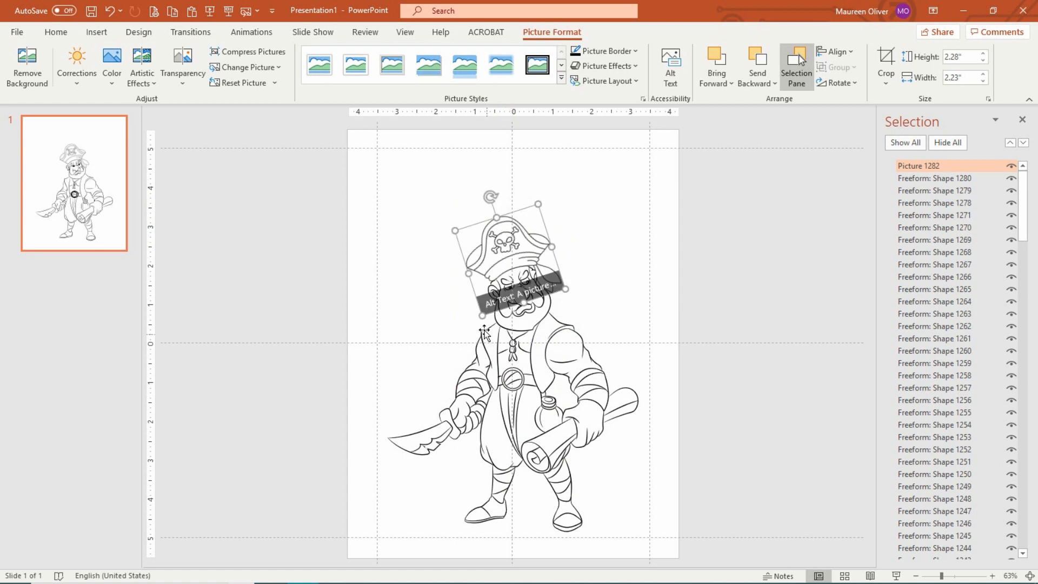
{"action": "left_click_drag", "start_coordinate": [481, 319], "coordinate": [478, 323]}
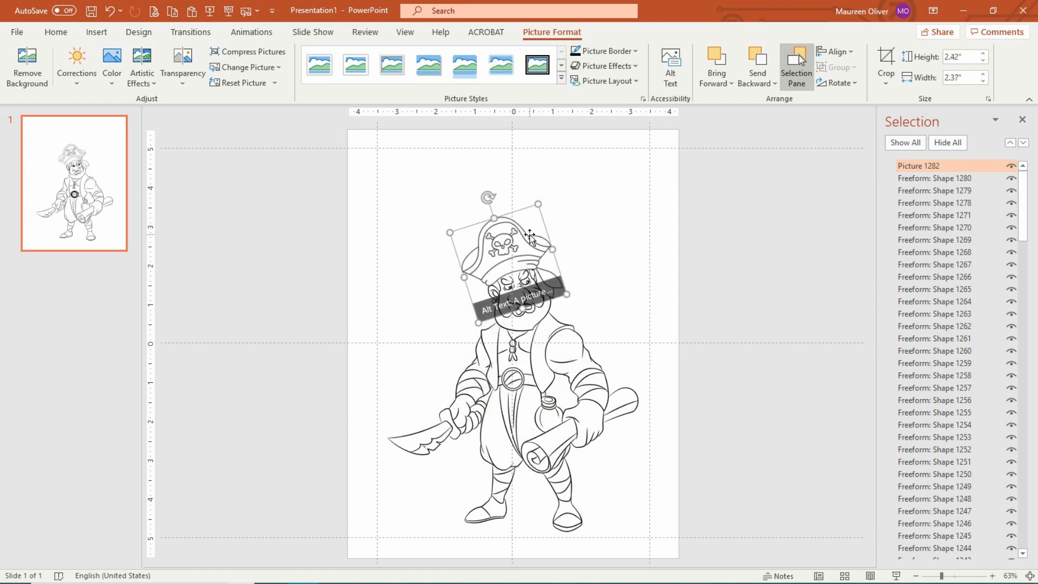
{"action": "left_click_drag", "start_coordinate": [529, 239], "coordinate": [530, 239]}
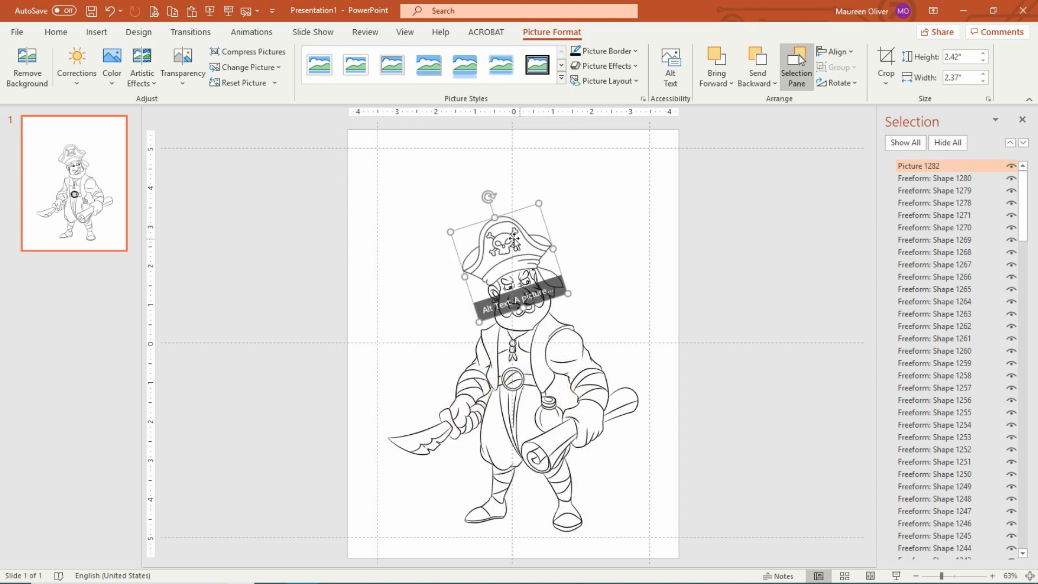
Reduce the hat slightly from its upper corners, nudge it to fit the head and deselect it.
{"action": "left_click_drag", "start_coordinate": [450, 233], "coordinate": [454, 235]}
{"action": "left_click_drag", "start_coordinate": [541, 205], "coordinate": [537, 210]}
{"action": "left_click_drag", "start_coordinate": [515, 250], "coordinate": [516, 249]}
{"action": "left_click", "coordinate": [695, 204]}
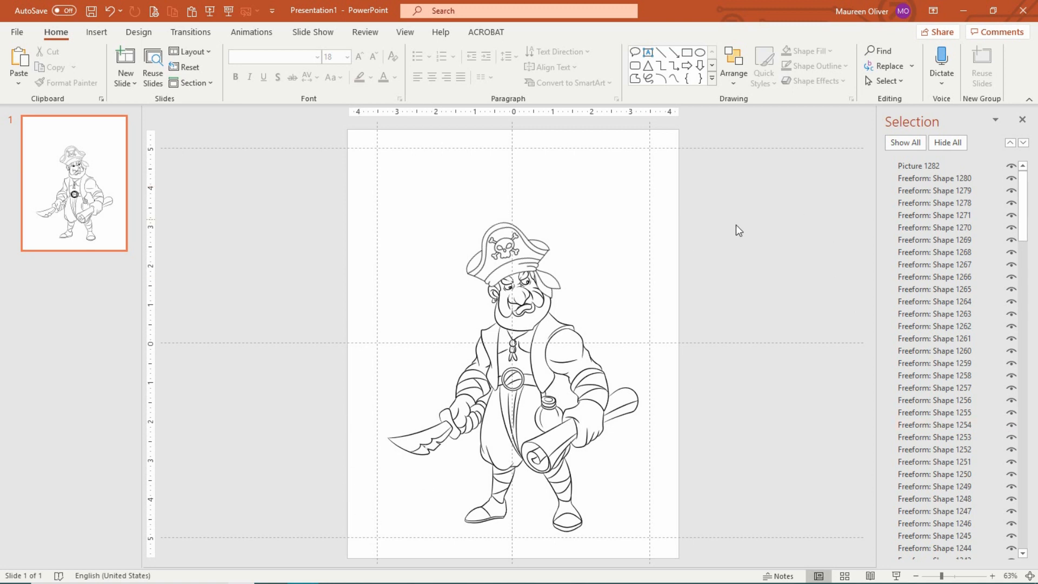
Select the hat together with all the pirate shapes and group them into one object.
{"action": "left_click_drag", "start_coordinate": [742, 205], "coordinate": [265, 476]}
{"action": "left_click", "coordinate": [782, 171]}
{"action": "left_click_drag", "start_coordinate": [768, 185], "coordinate": [313, 574]}
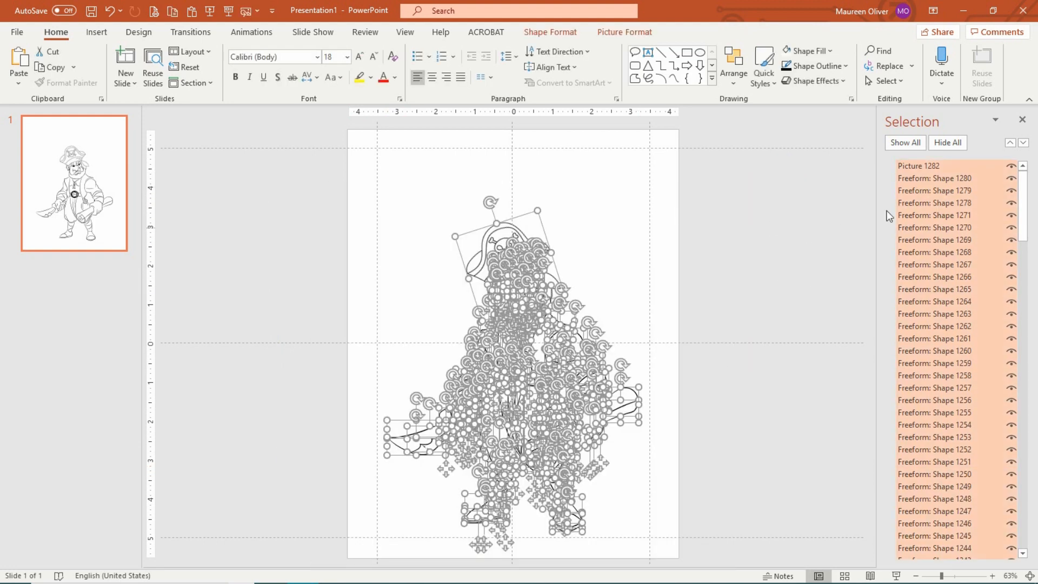
{"action": "left_click", "coordinate": [621, 34]}
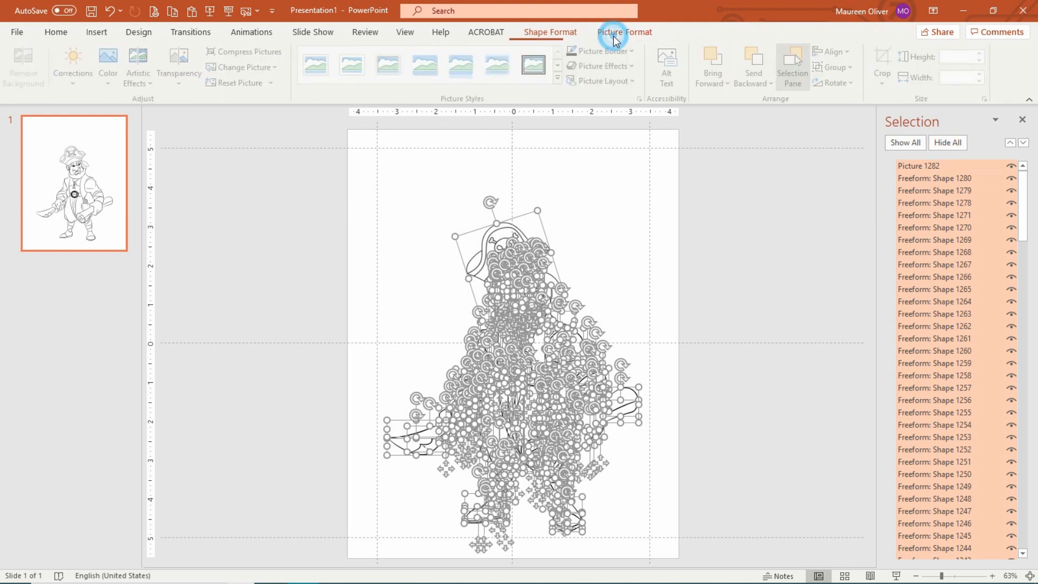
{"action": "left_click", "coordinate": [544, 31]}
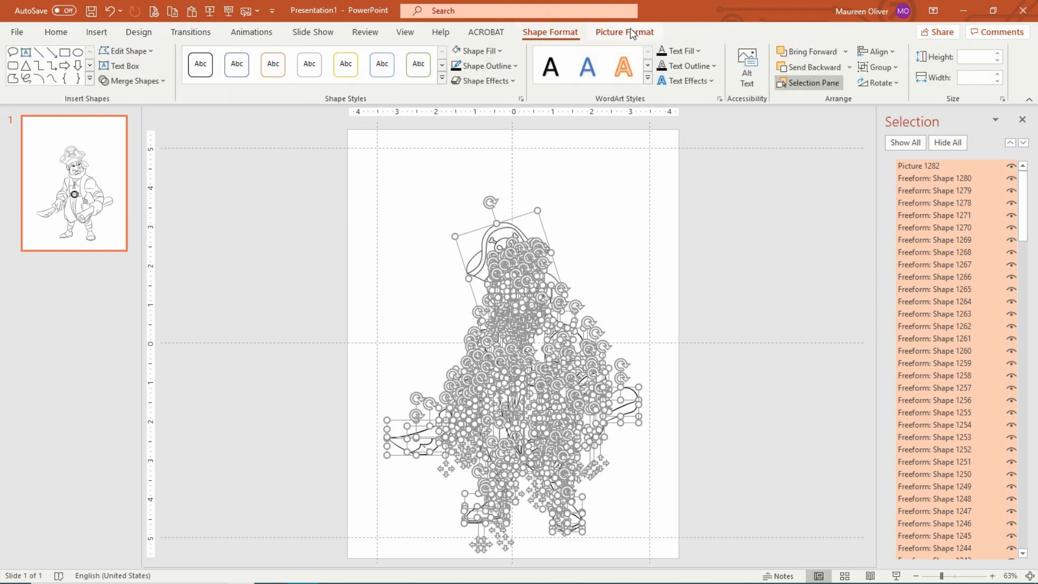
{"action": "left_click", "coordinate": [900, 68]}
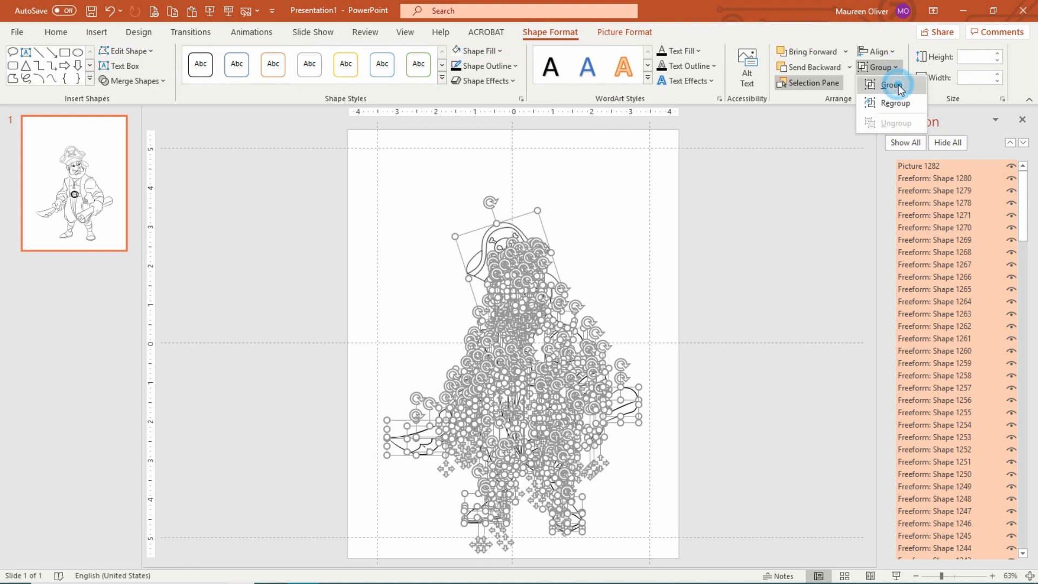
{"action": "left_click", "coordinate": [898, 85]}
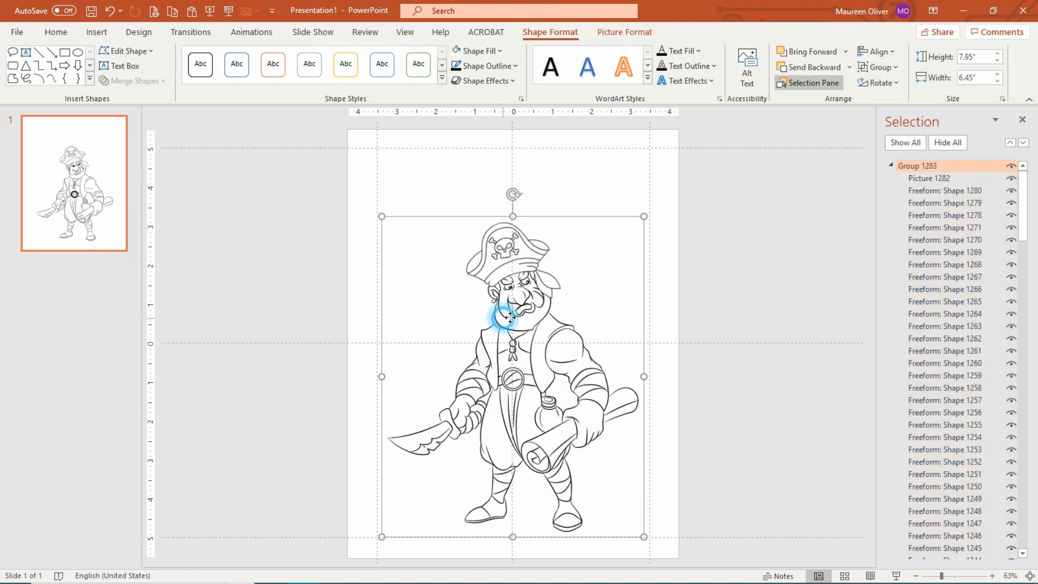
Move the grouped pirate slightly up and to the right, flip it horizontally and deselect it.
{"action": "left_click_drag", "start_coordinate": [502, 317], "coordinate": [521, 279]}
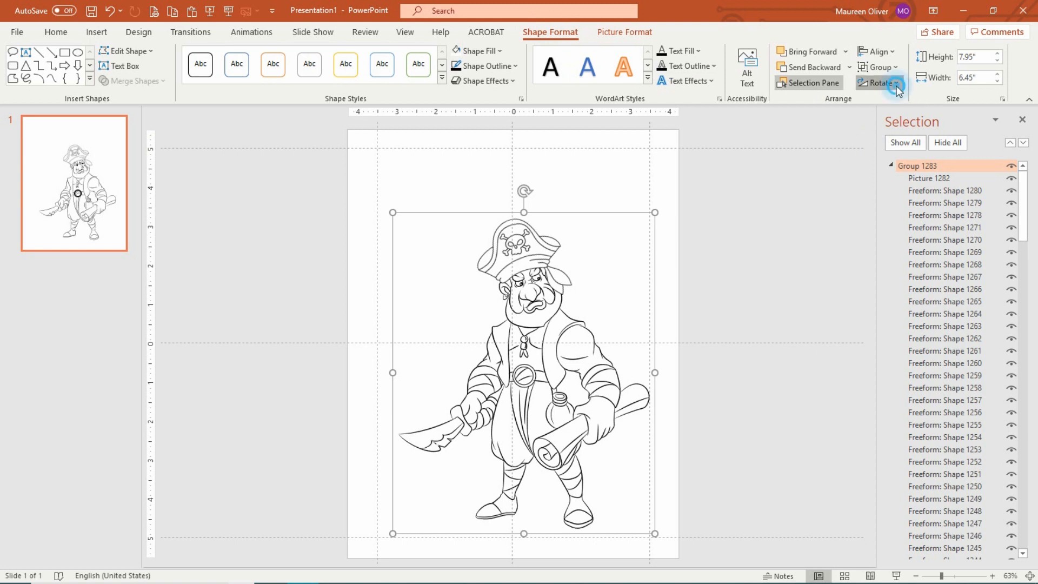
{"action": "left_click", "coordinate": [879, 83]}
{"action": "left_click", "coordinate": [905, 155]}
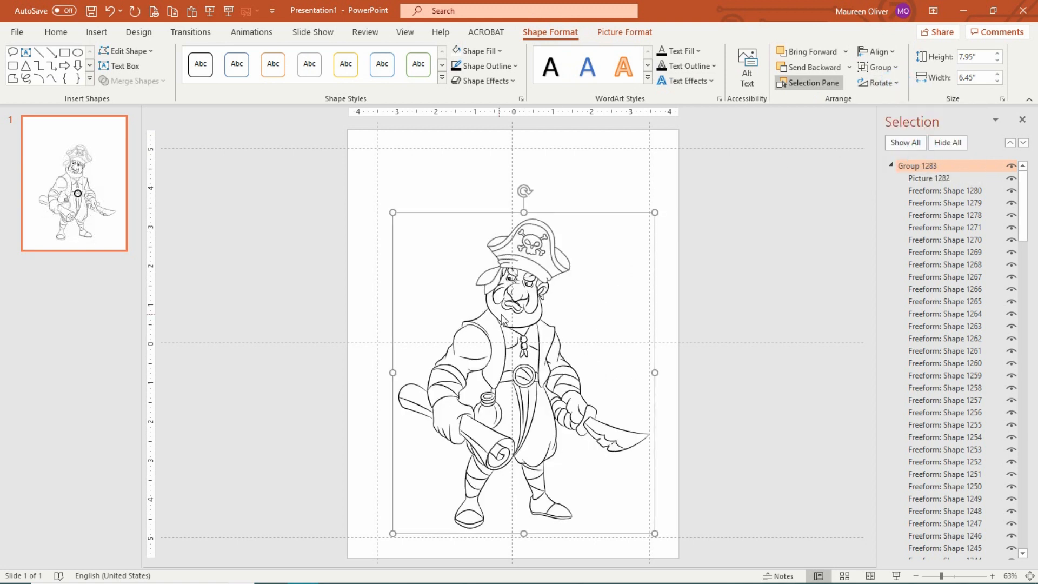
{"action": "left_click", "coordinate": [508, 320]}
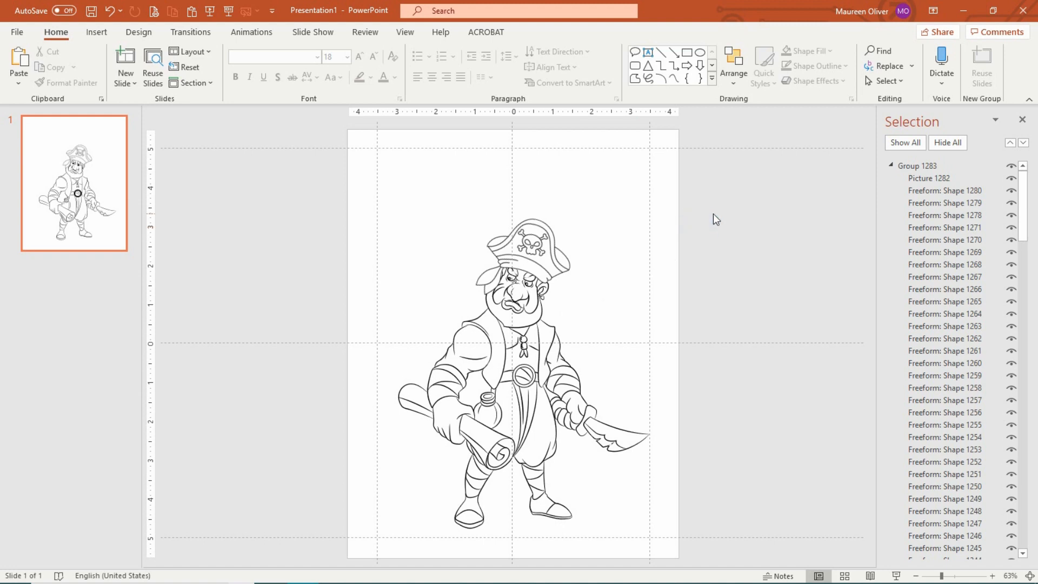
Add monkey1.png from the colormepositiveplrbonusOTO1 folder, shrink it to about 2.55" by 2.2" and place it beside the pirate's head.
{"action": "mouse_move", "coordinate": [328, 578]}
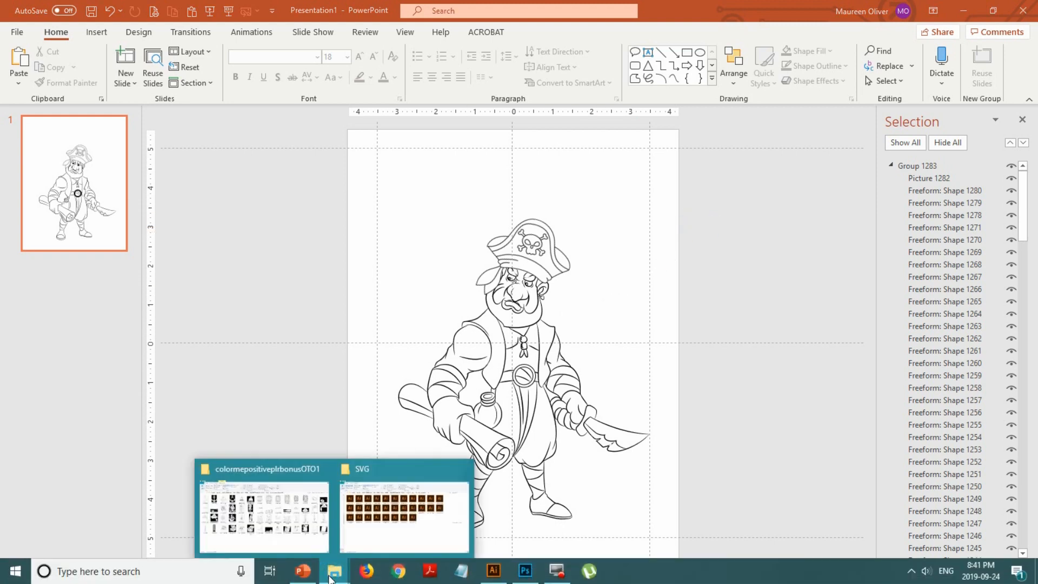
{"action": "left_click", "coordinate": [257, 527]}
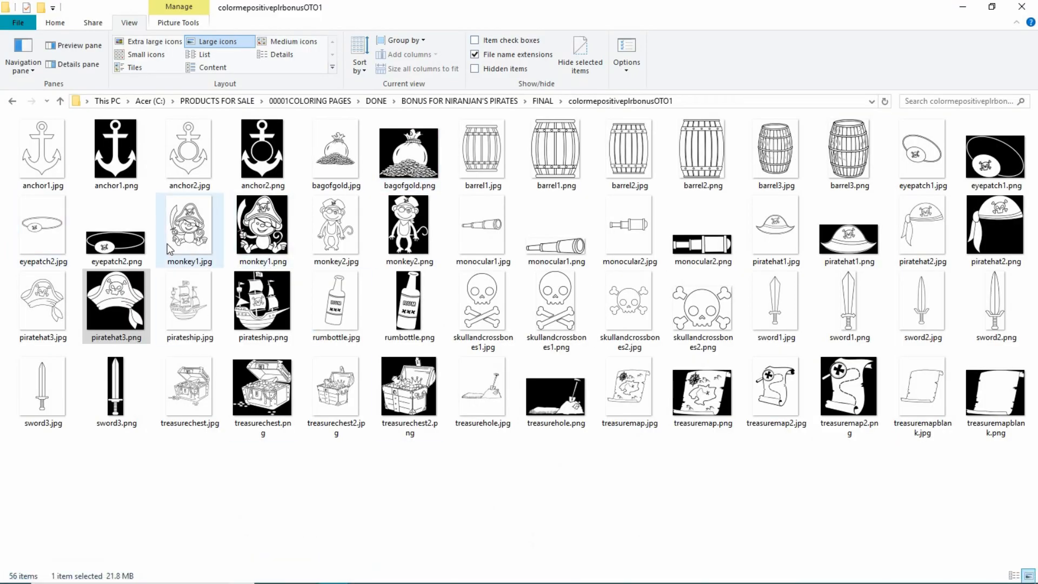
{"action": "left_click_drag", "start_coordinate": [266, 240], "coordinate": [420, 327]}
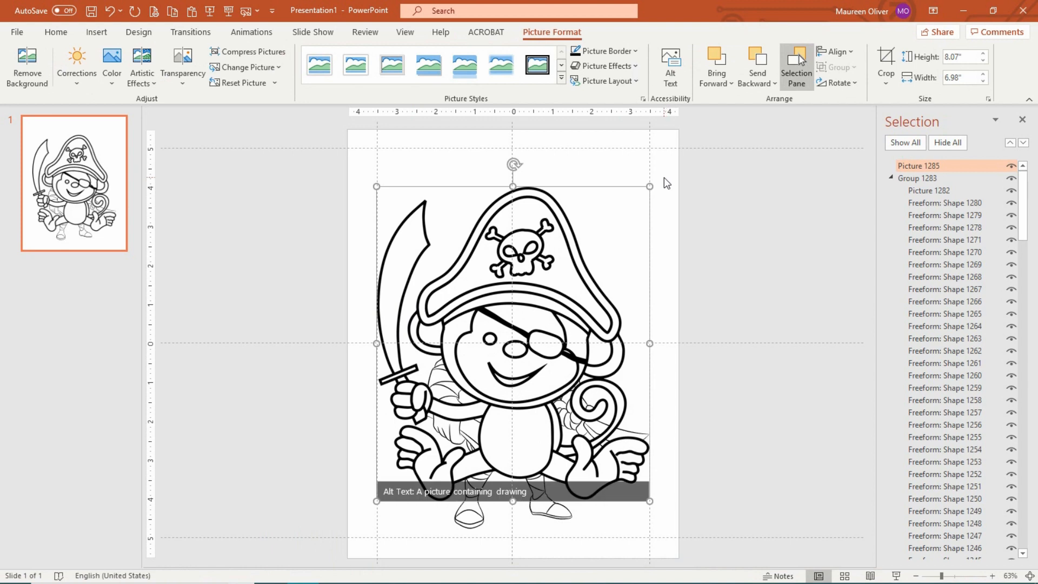
{"action": "left_click_drag", "start_coordinate": [649, 187], "coordinate": [463, 401]}
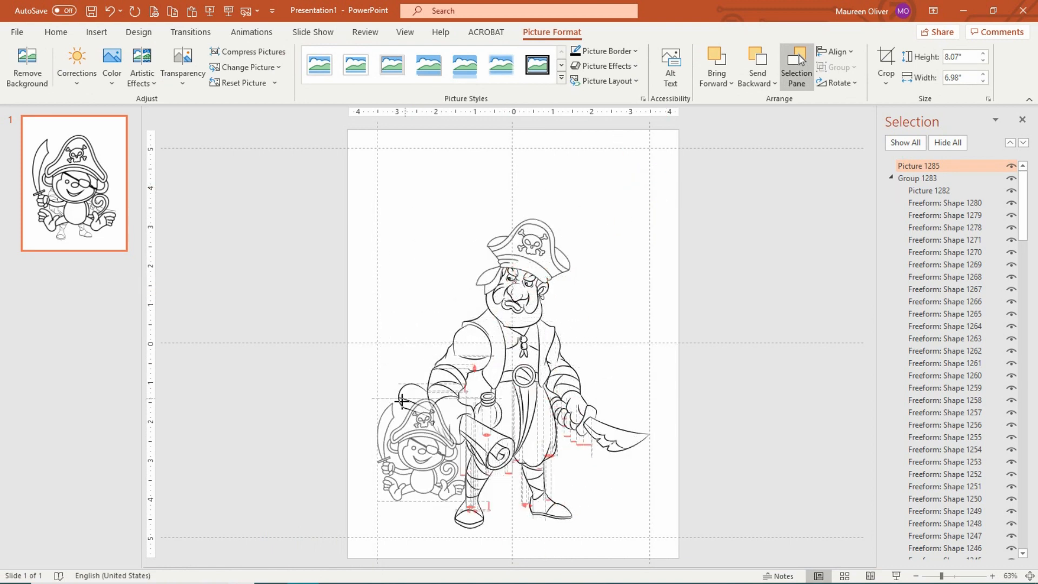
{"action": "left_click_drag", "start_coordinate": [417, 444], "coordinate": [449, 320]}
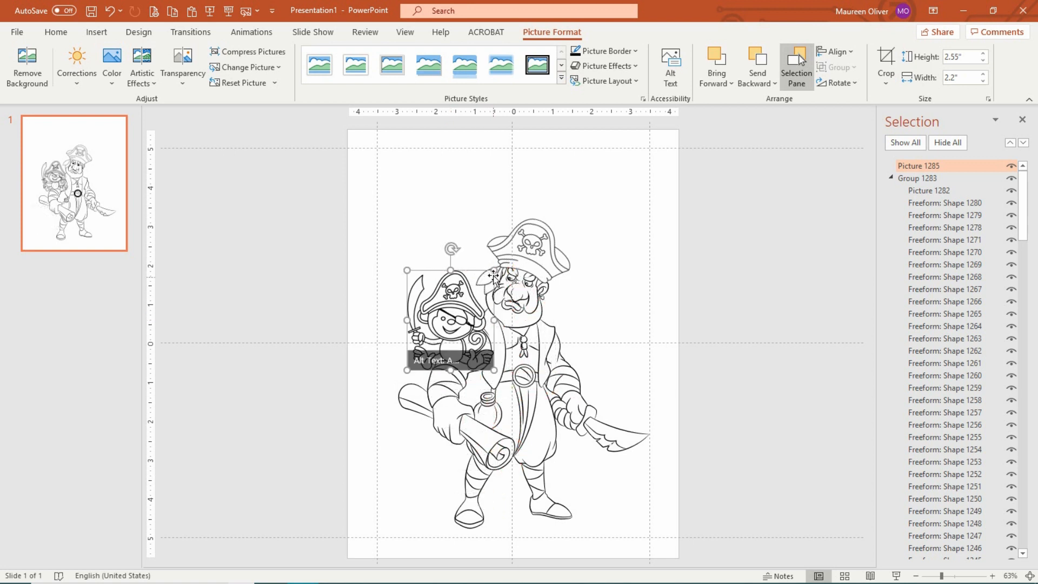
Fine-tune the monkey's size and position so it sits on the pirate's shoulder and deselect it.
{"action": "left_click_drag", "start_coordinate": [493, 270], "coordinate": [479, 286]}
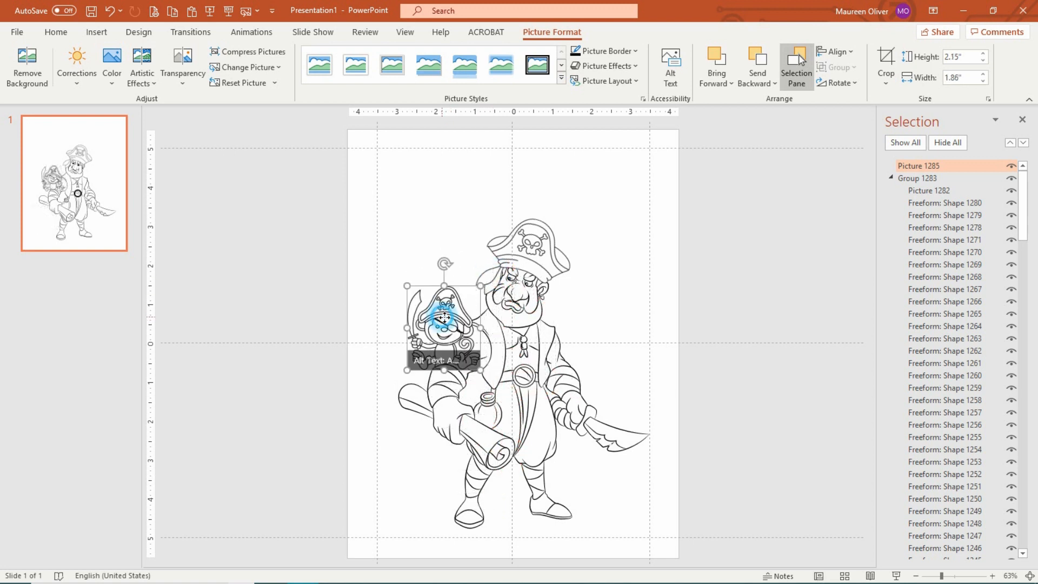
{"action": "left_click_drag", "start_coordinate": [442, 315], "coordinate": [456, 314]}
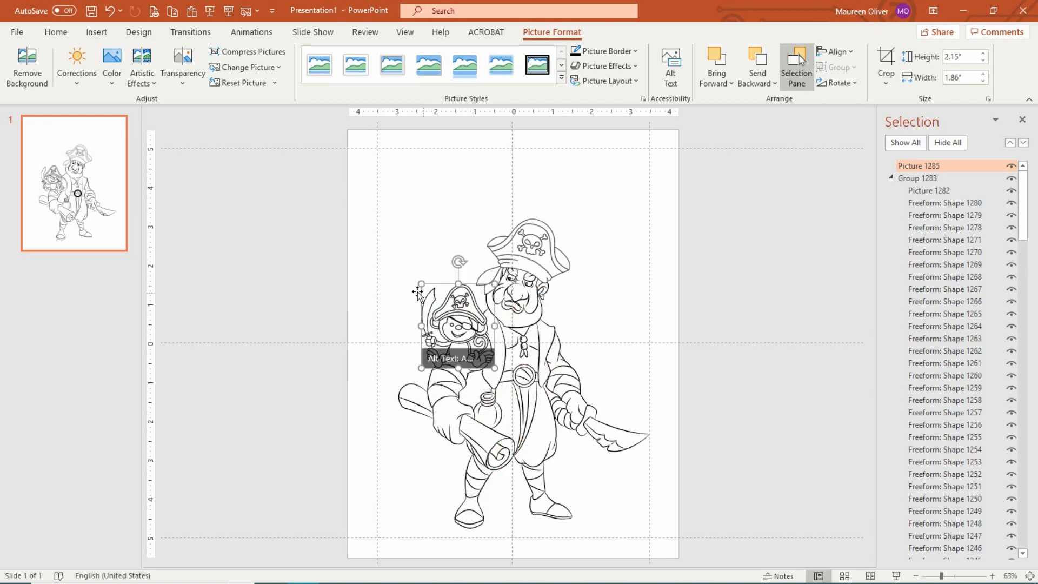
{"action": "left_click_drag", "start_coordinate": [419, 285], "coordinate": [411, 270]}
{"action": "left_click_drag", "start_coordinate": [469, 304], "coordinate": [469, 304]}
{"action": "left_click", "coordinate": [291, 252]}
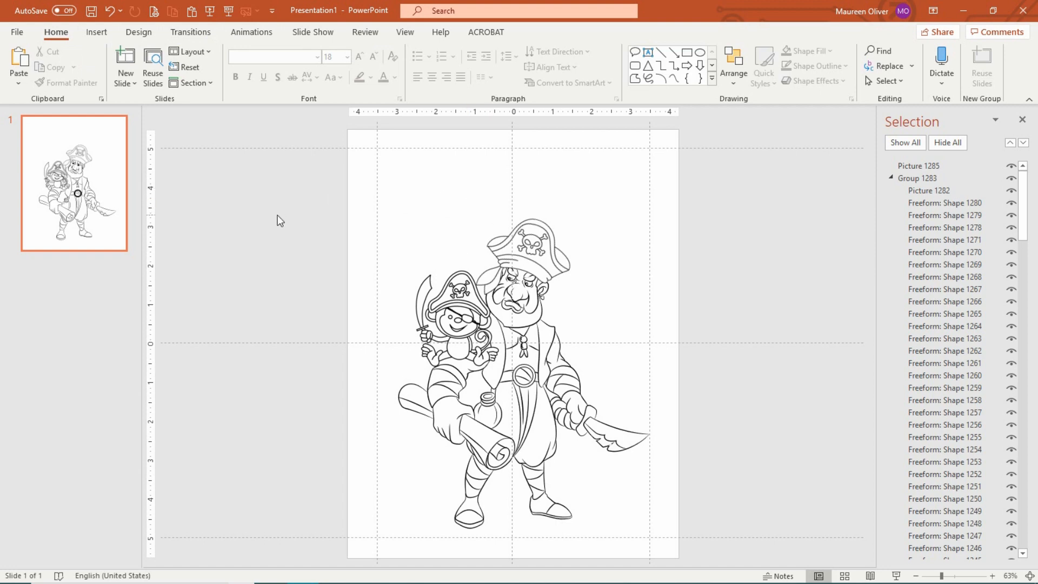
Draw an oval speech bubble about 2.17" high by 2.9" wide and place it above the monkey.
{"action": "left_click", "coordinate": [97, 34]}
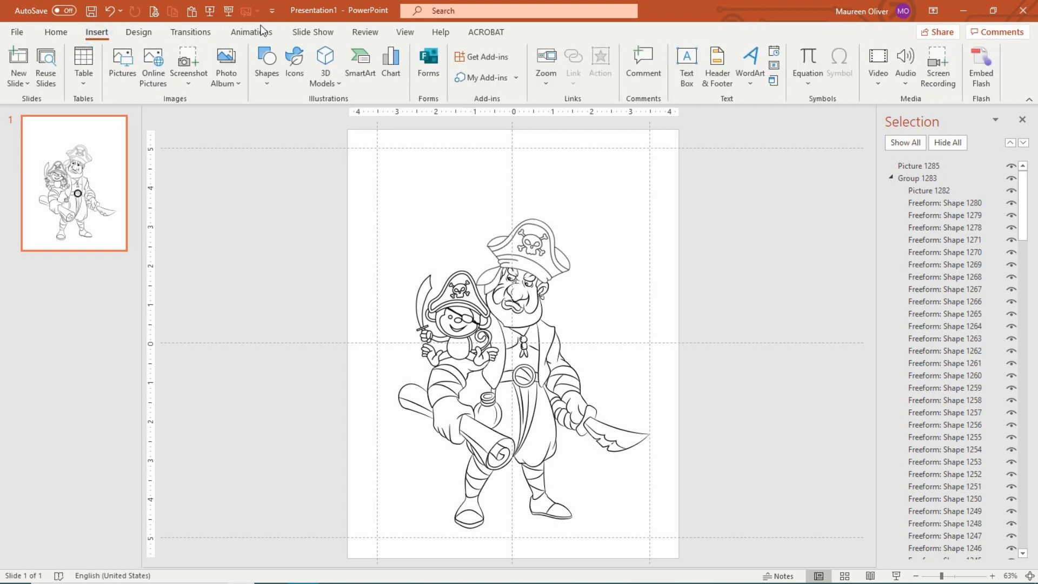
{"action": "left_click", "coordinate": [266, 64]}
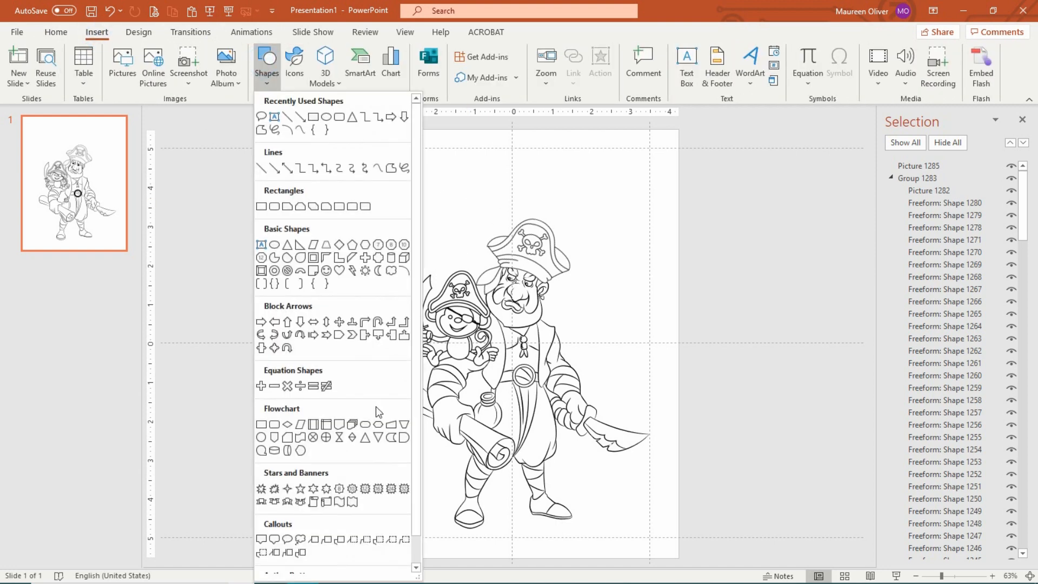
{"action": "left_click", "coordinate": [288, 540]}
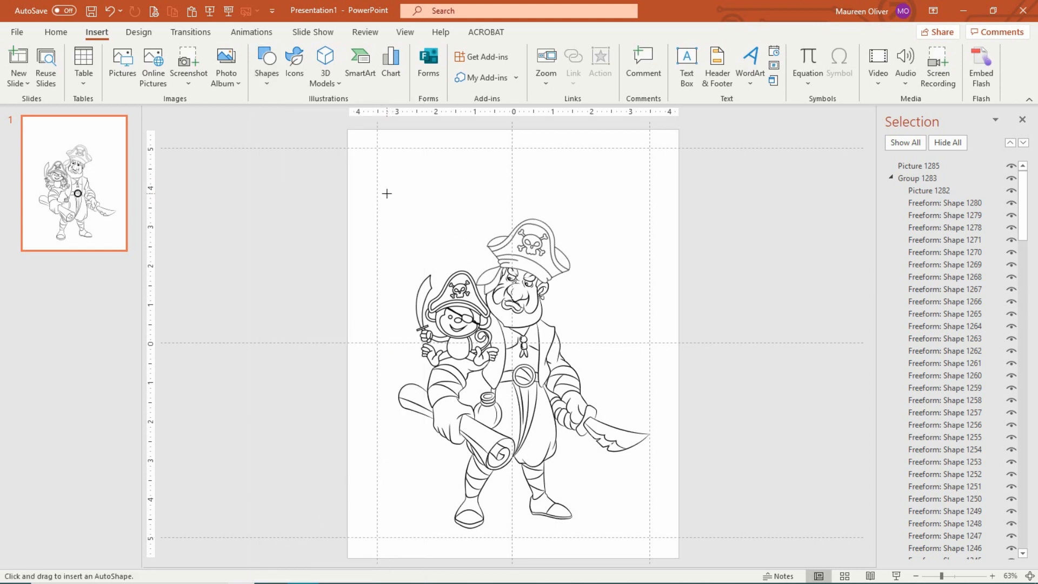
{"action": "left_click_drag", "start_coordinate": [387, 193], "coordinate": [499, 277]}
{"action": "left_click_drag", "start_coordinate": [453, 210], "coordinate": [447, 188]}
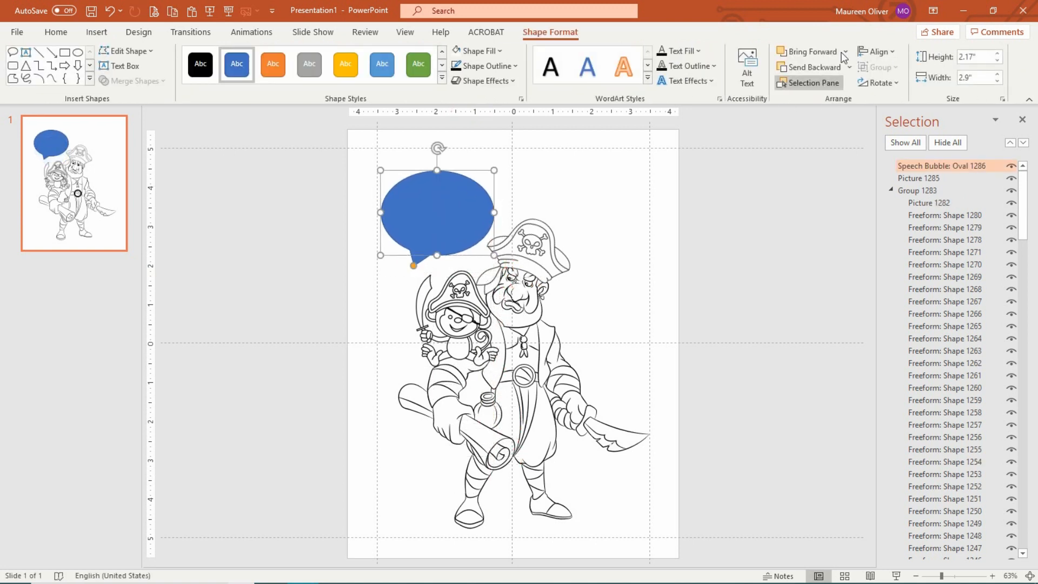
Flip the speech bubble horizontally, nudge it up, aim its tail at the monkey and widen it to 3".
{"action": "left_click", "coordinate": [880, 82]}
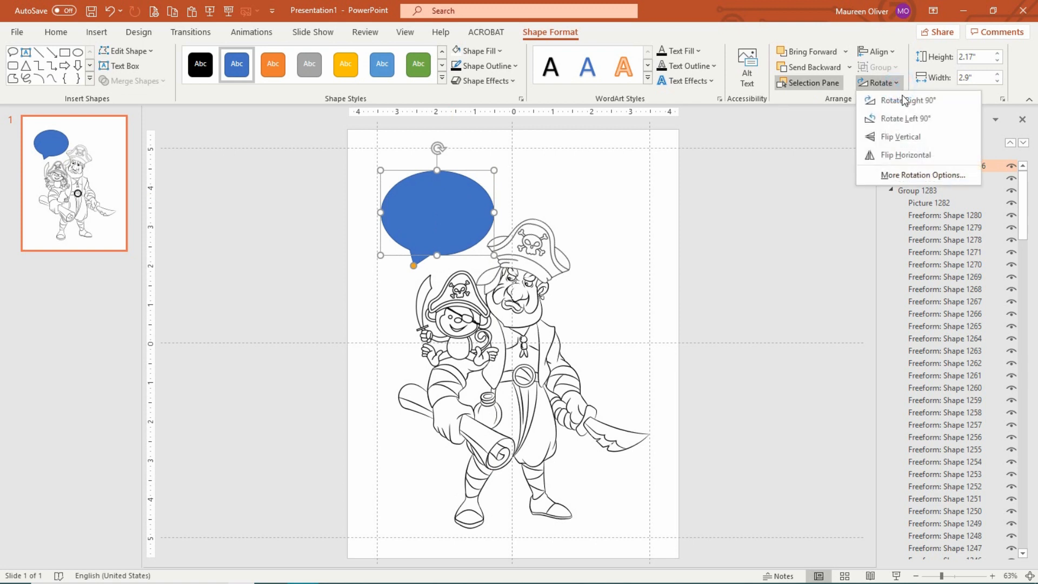
{"action": "left_click", "coordinate": [900, 154]}
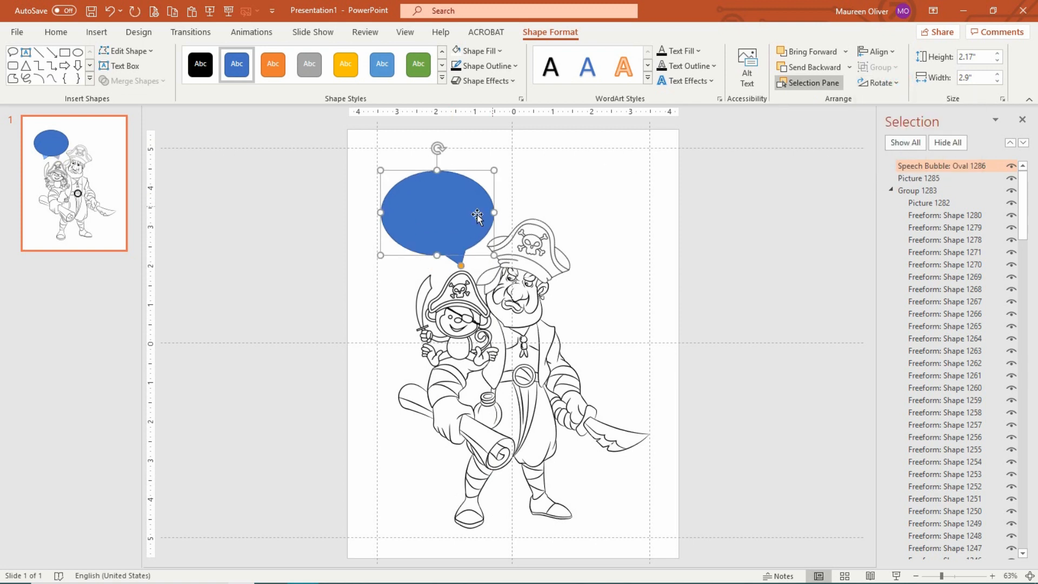
{"action": "left_click", "coordinate": [460, 205]}
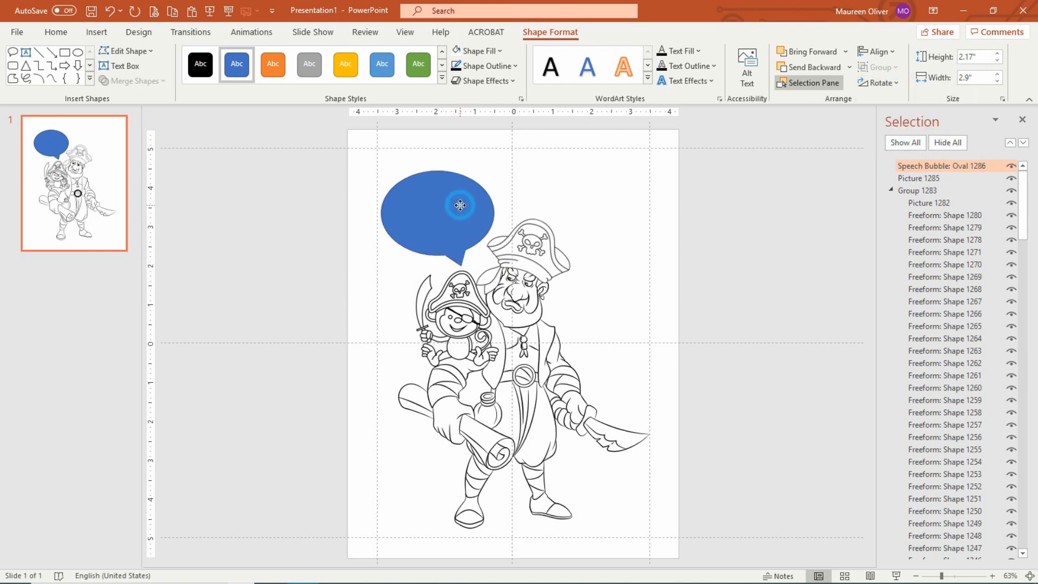
{"action": "left_click_drag", "start_coordinate": [460, 205], "coordinate": [460, 200]}
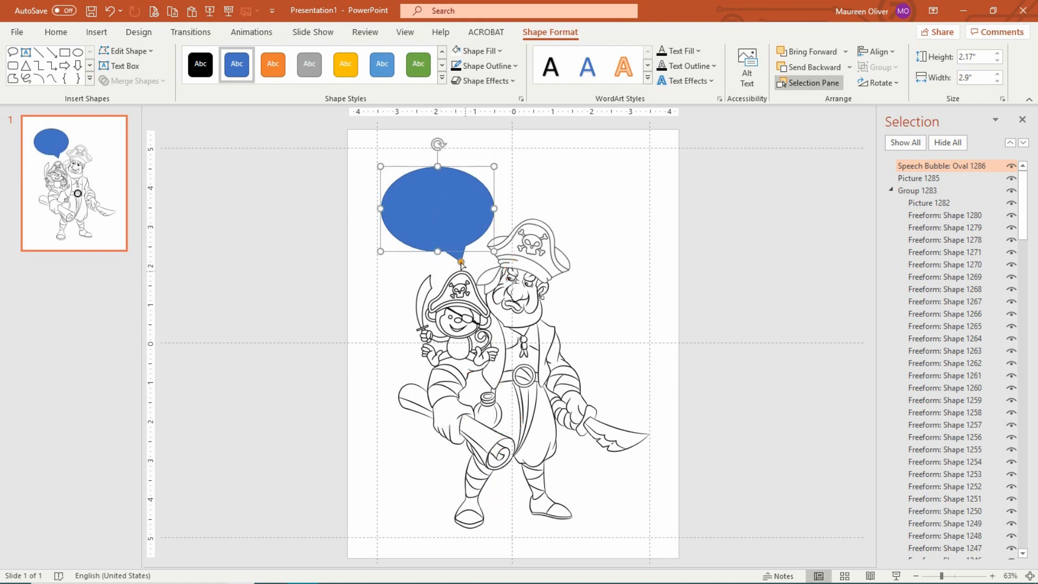
{"action": "left_click_drag", "start_coordinate": [462, 265], "coordinate": [441, 273]}
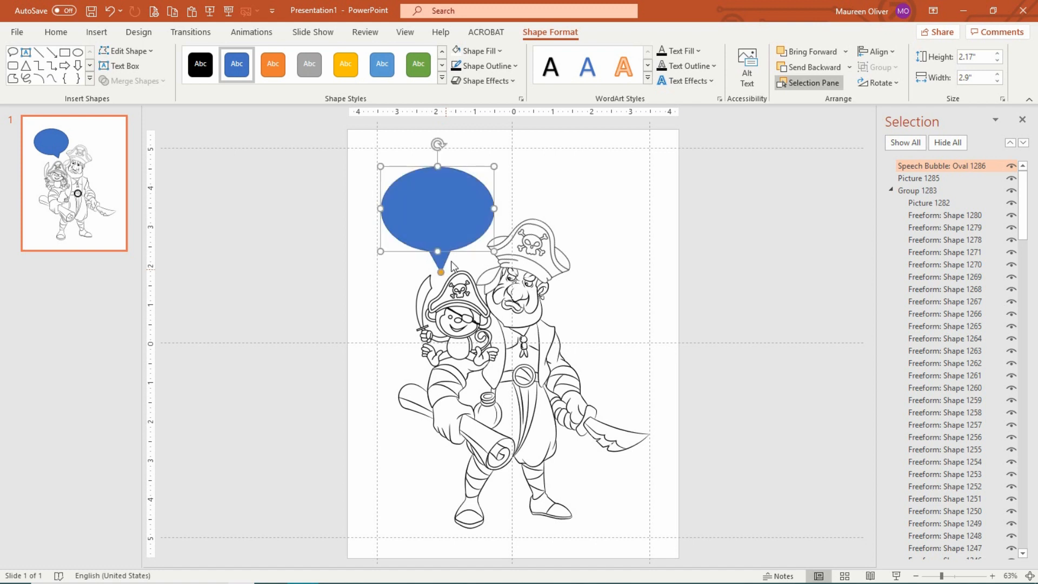
{"action": "left_click_drag", "start_coordinate": [493, 211], "coordinate": [497, 211]}
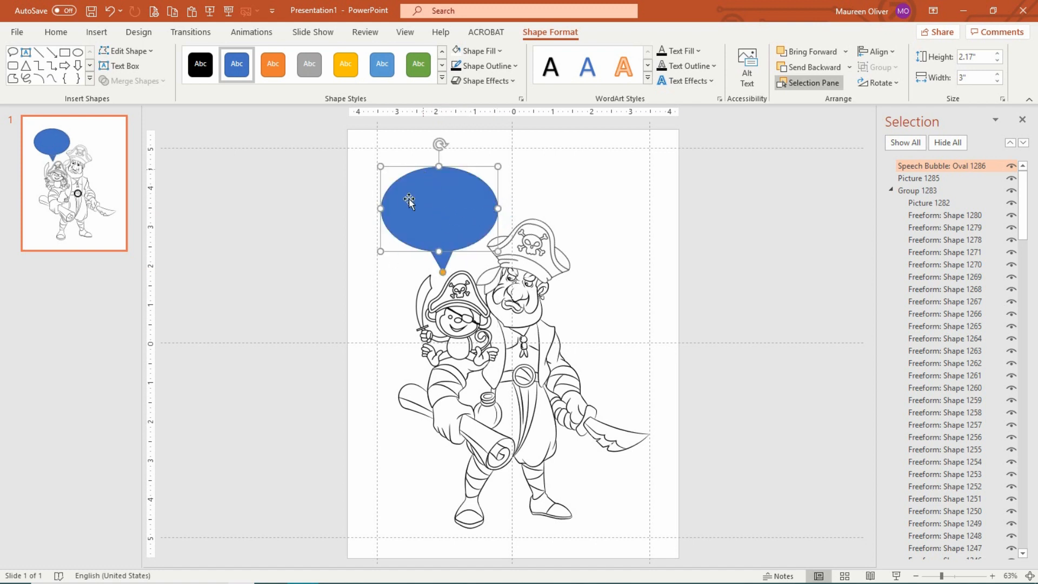
Give the speech bubble a white fill and a black outline and deselect it.
{"action": "left_click", "coordinate": [457, 51]}
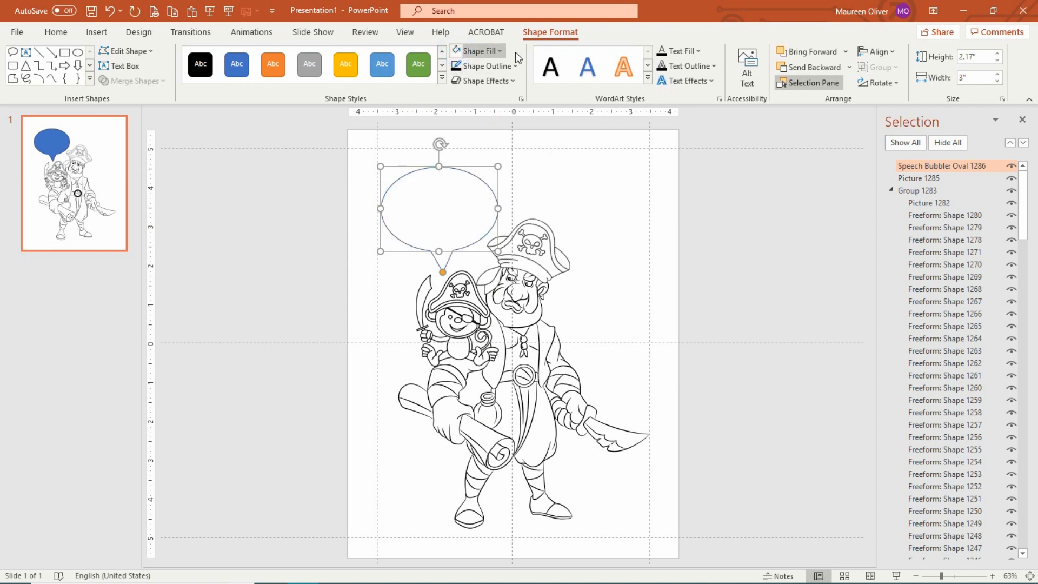
{"action": "left_click", "coordinate": [500, 51]}
{"action": "left_click", "coordinate": [500, 51]}
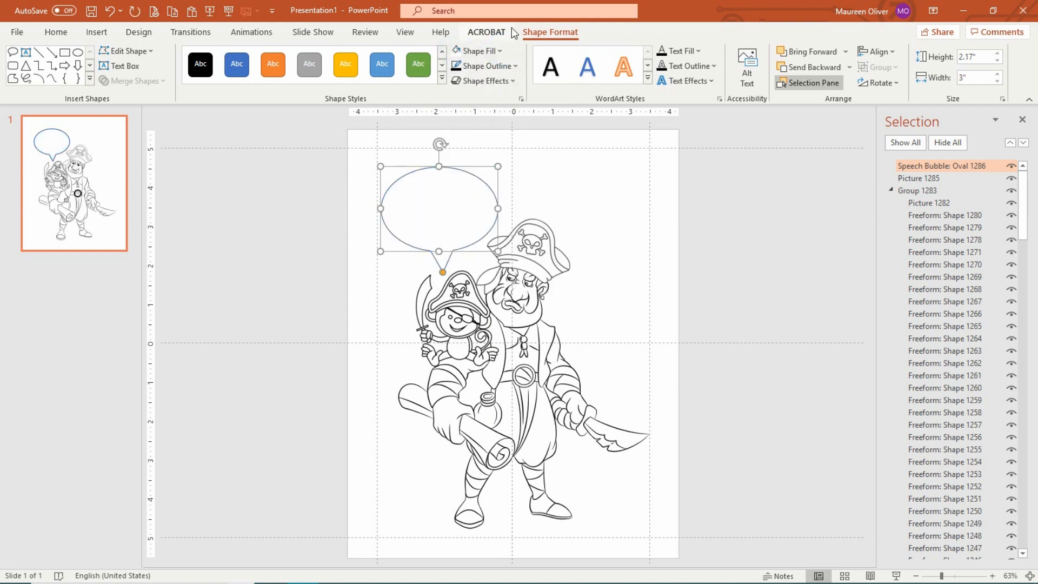
{"action": "left_click", "coordinate": [514, 65]}
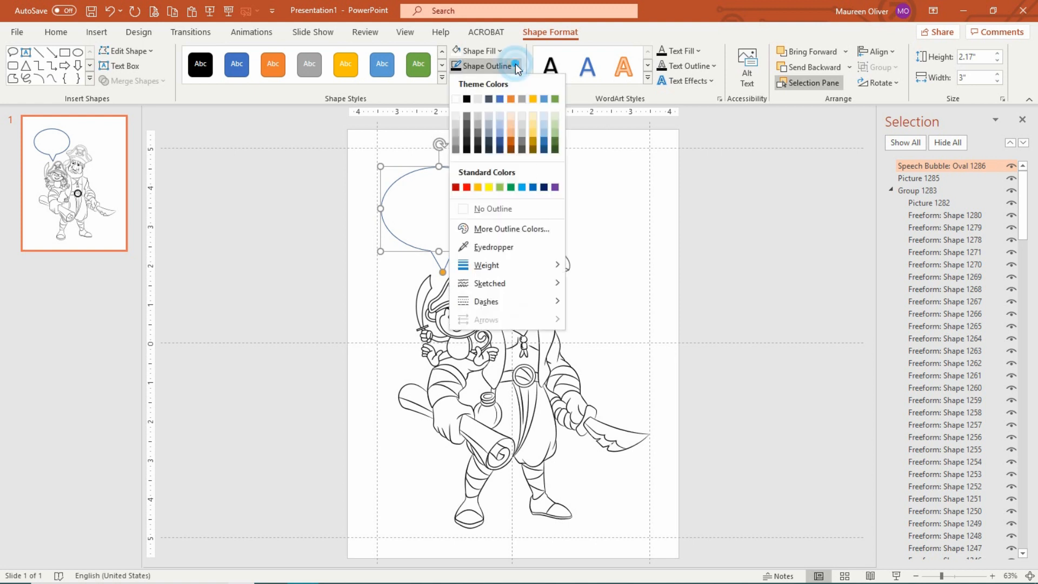
{"action": "left_click", "coordinate": [466, 99]}
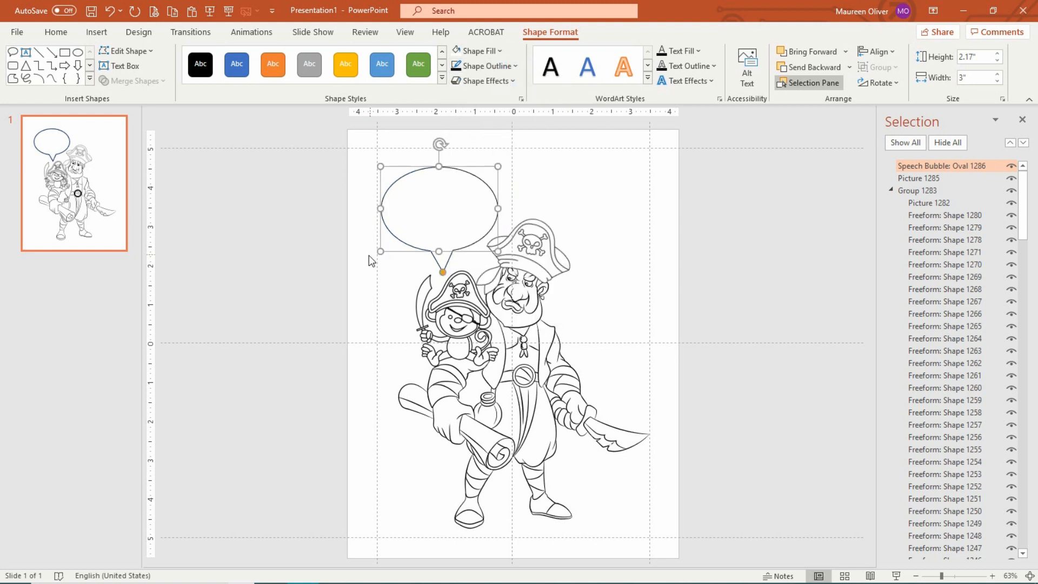
{"action": "left_click", "coordinate": [301, 235]}
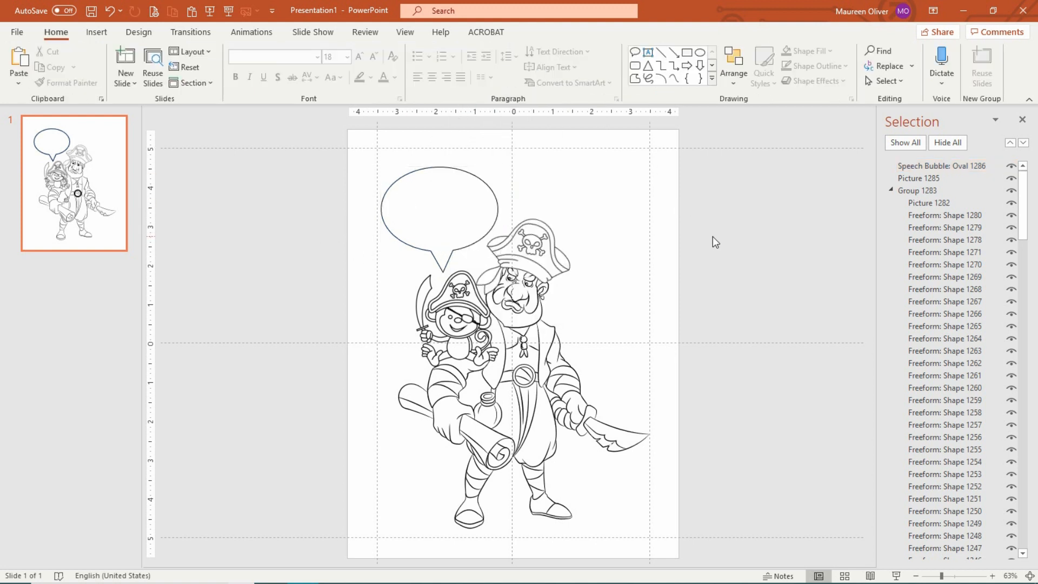
Add a text box inside the speech bubble with the lines "No Sir!" and "I said pirate ship.".
{"action": "left_click", "coordinate": [90, 35]}
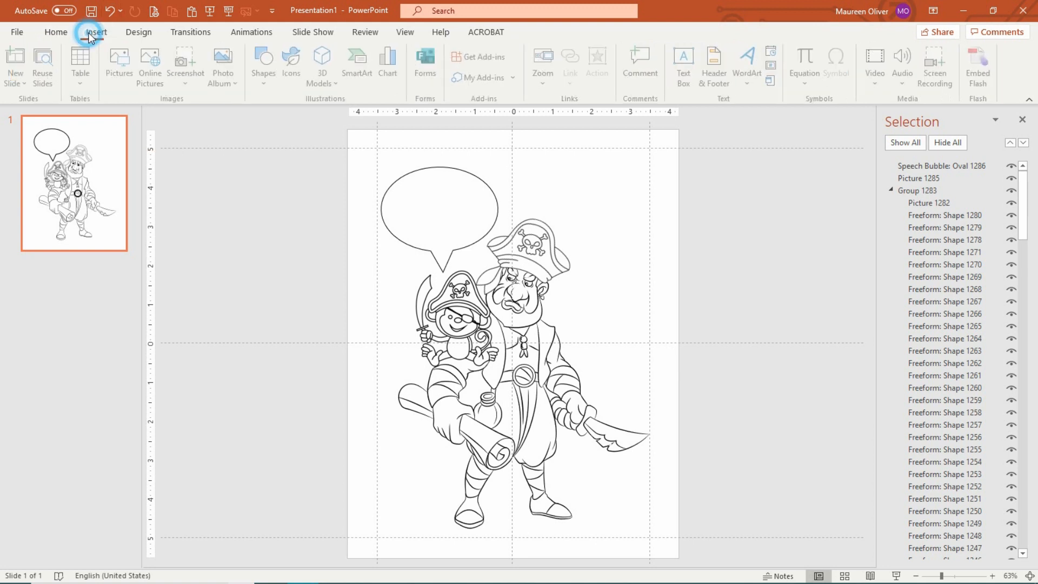
{"action": "left_click", "coordinate": [684, 75]}
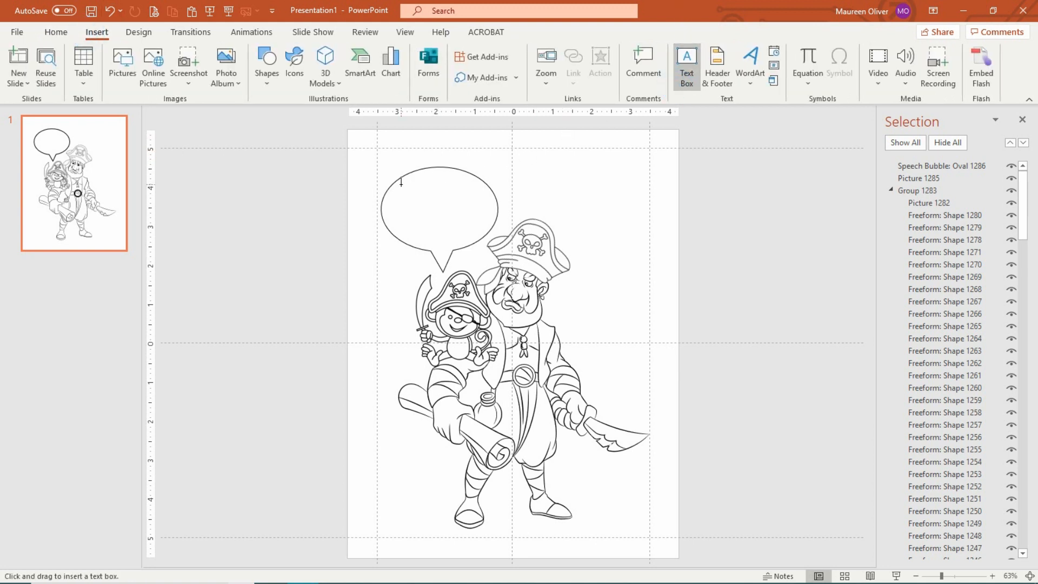
{"action": "left_click_drag", "start_coordinate": [399, 188], "coordinate": [483, 209]}
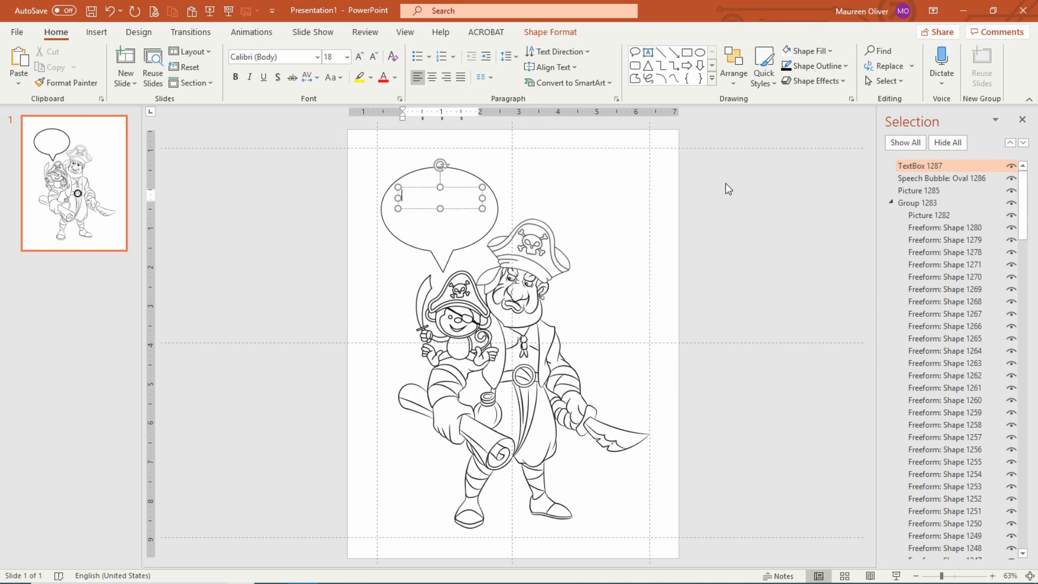
{"action": "type", "text": "No"}
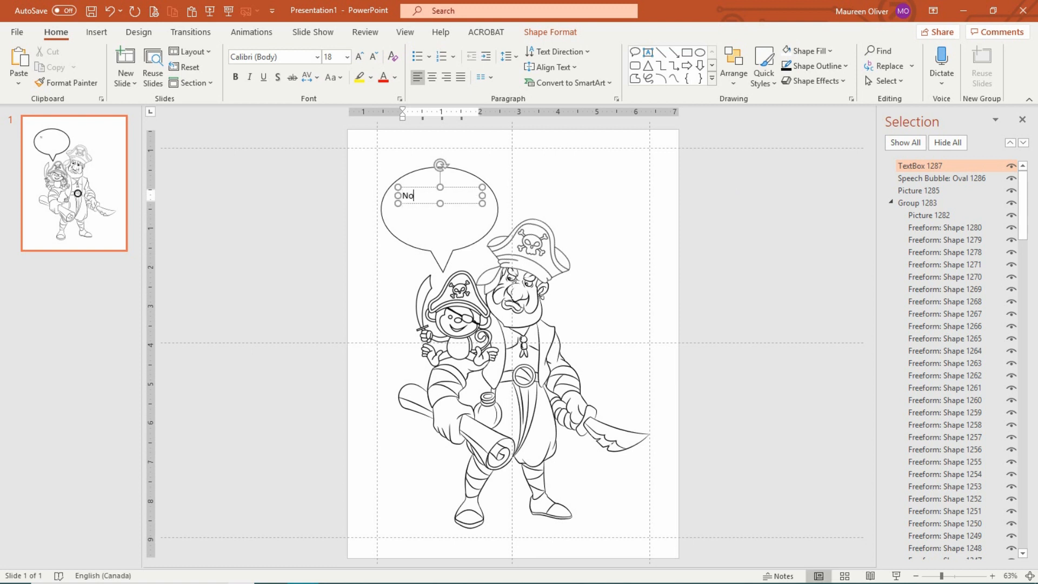
{"action": "type", "text": " Sir!"}
{"action": "key", "text": "Return"}
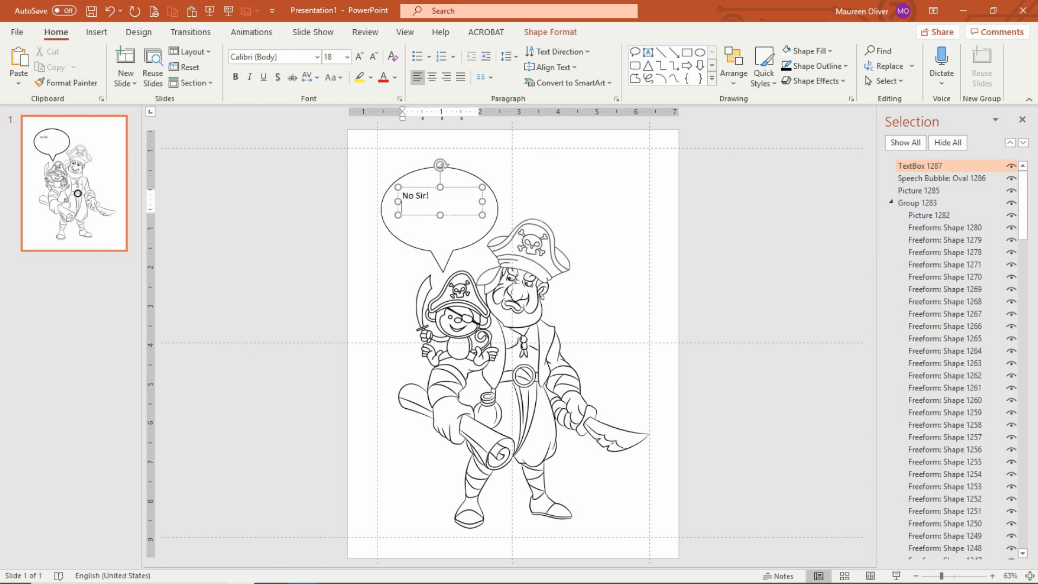
{"action": "type", "text": "I said pirate shi"}
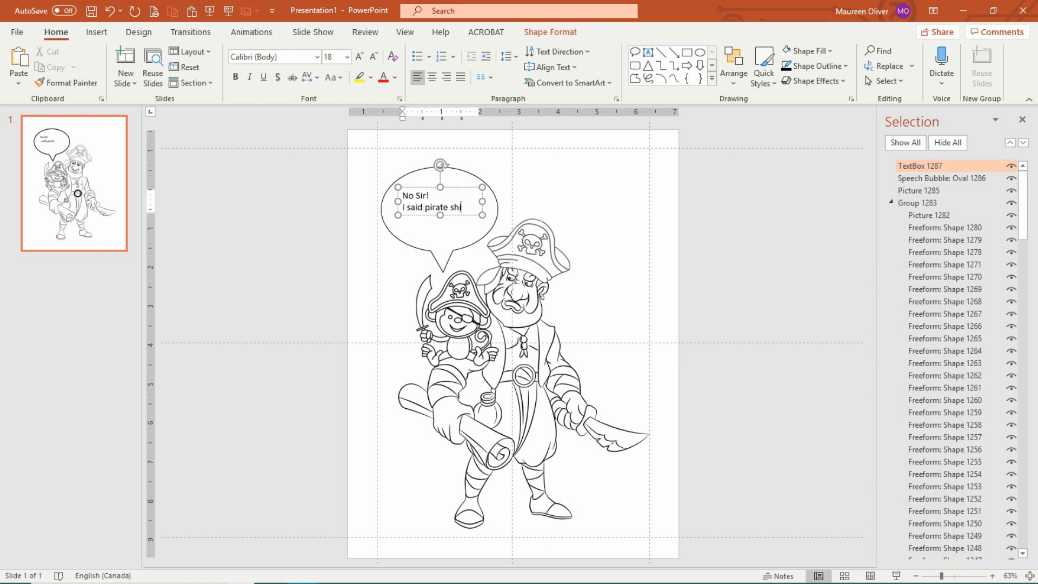
{"action": "type", "text": "p."}
{"action": "key", "text": "Return"}
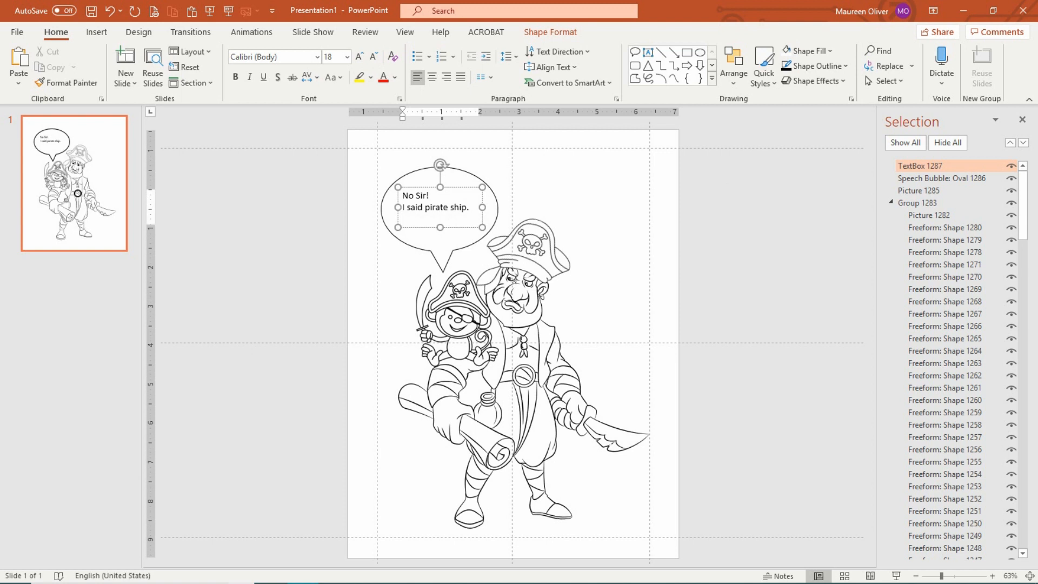
Complete the speech bubble text with "Why would I call You a pile of s@#t?" over two lines.
{"action": "type", "text": "Why wouul"}
{"action": "key", "text": "BackSpace"}
{"action": "type", "text": "ld I"}
{"action": "type", "text": " call yo"}
{"action": "type", "text": "u a"}
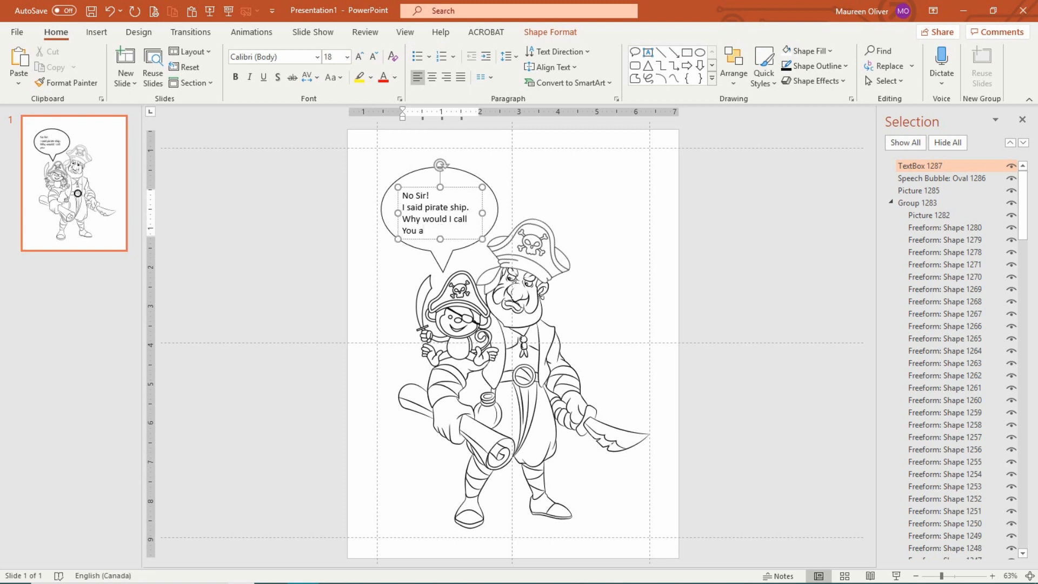
{"action": "type", "text": " pile of s@#"}
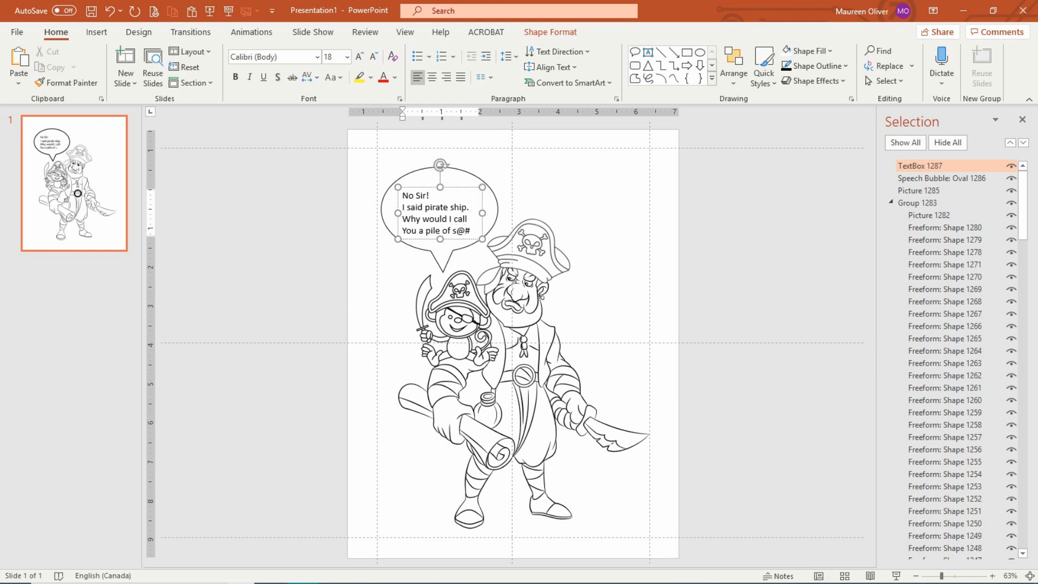
{"action": "type", "text": "t?"}
Center-align the speech text and nudge its text box slightly upward within the bubble.
{"action": "left_click", "coordinate": [456, 187]}
{"action": "left_click_drag", "start_coordinate": [457, 187], "coordinate": [456, 183]}
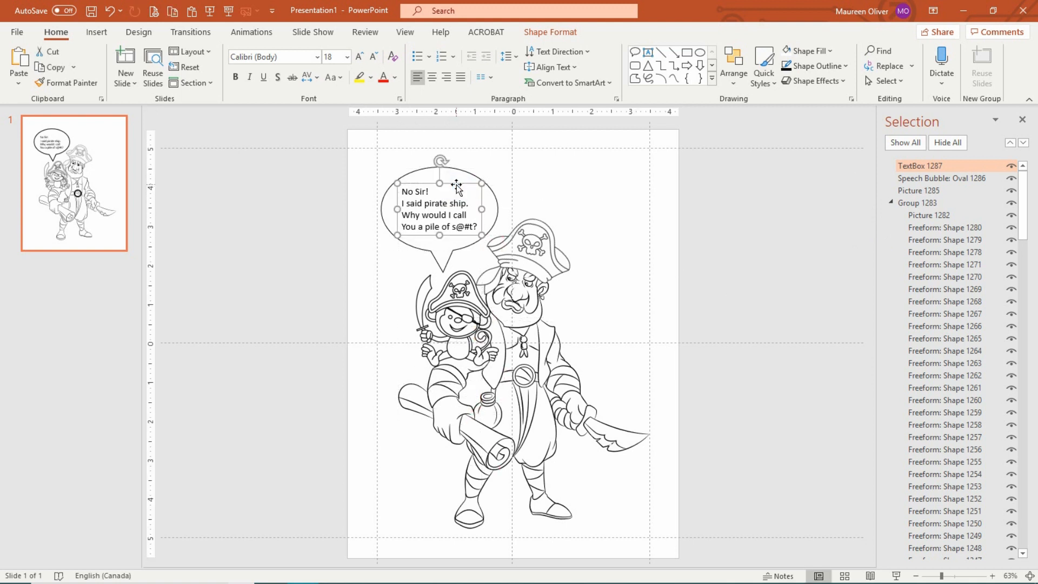
{"action": "left_click", "coordinate": [432, 77]}
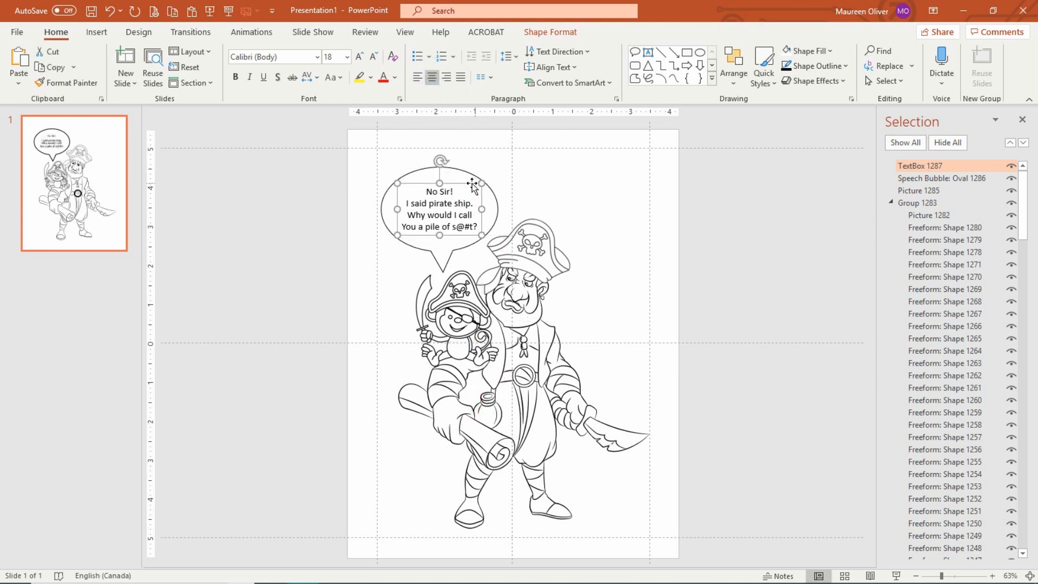
{"action": "left_click_drag", "start_coordinate": [454, 187], "coordinate": [453, 181]}
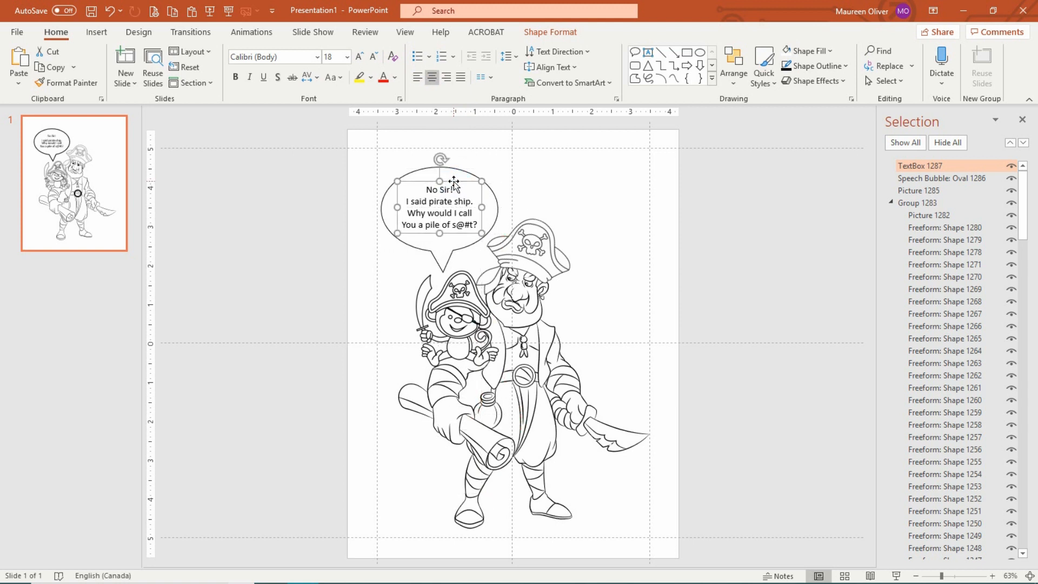
Set the speech text to size 20, widen its box to fit four lines, recenter it in the bubble and deselect it.
{"action": "left_click", "coordinate": [346, 59]}
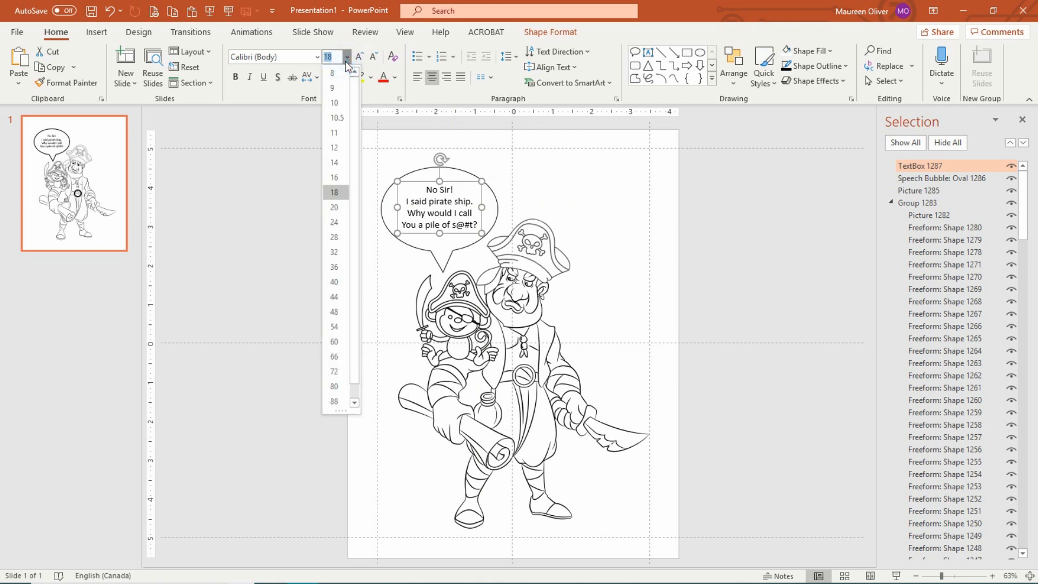
{"action": "left_click", "coordinate": [335, 209]}
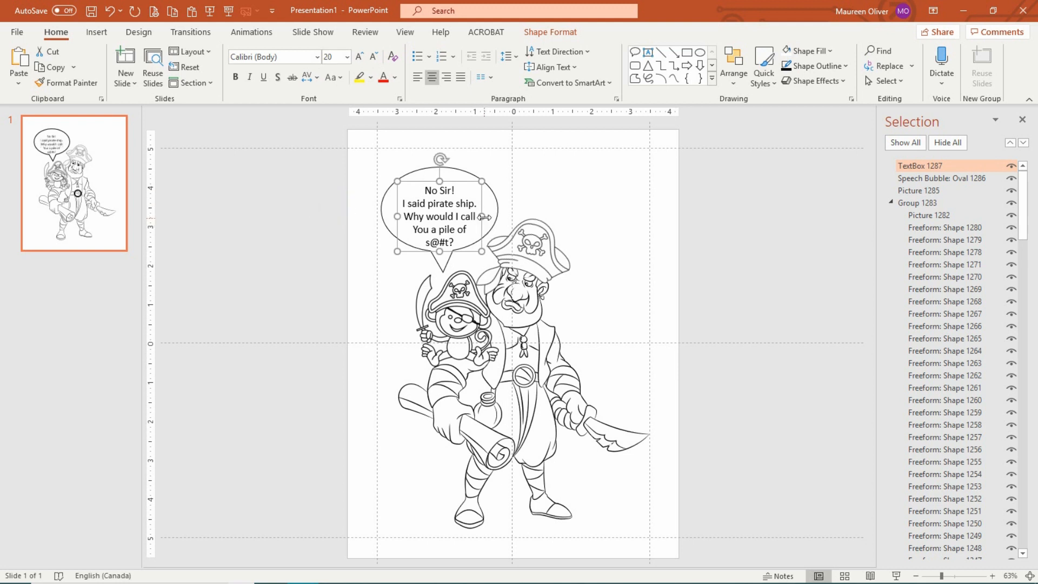
{"action": "left_click_drag", "start_coordinate": [481, 216], "coordinate": [491, 215]}
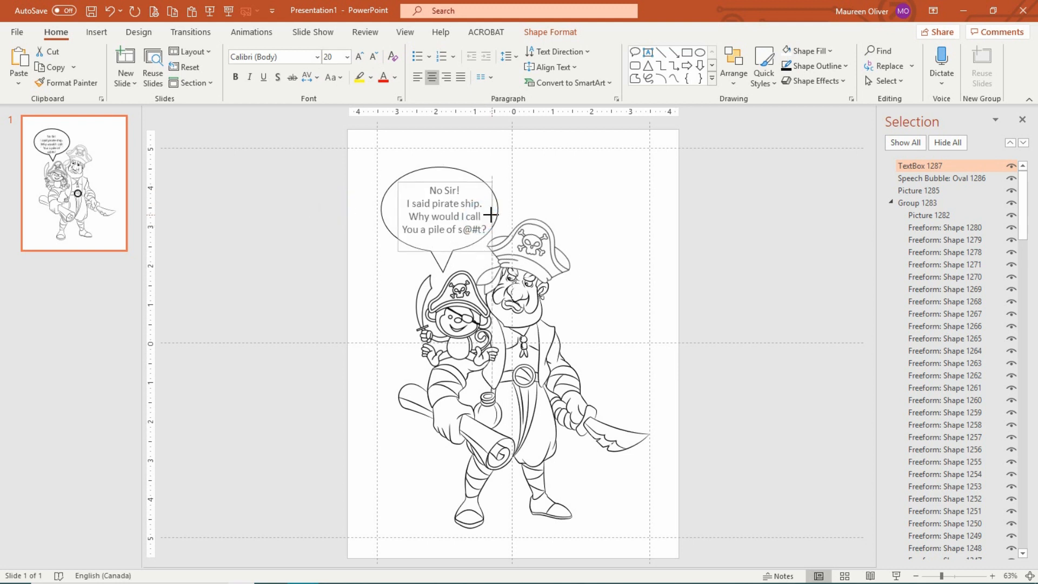
{"action": "left_click", "coordinate": [470, 182]}
{"action": "left_click_drag", "start_coordinate": [469, 181], "coordinate": [465, 180]}
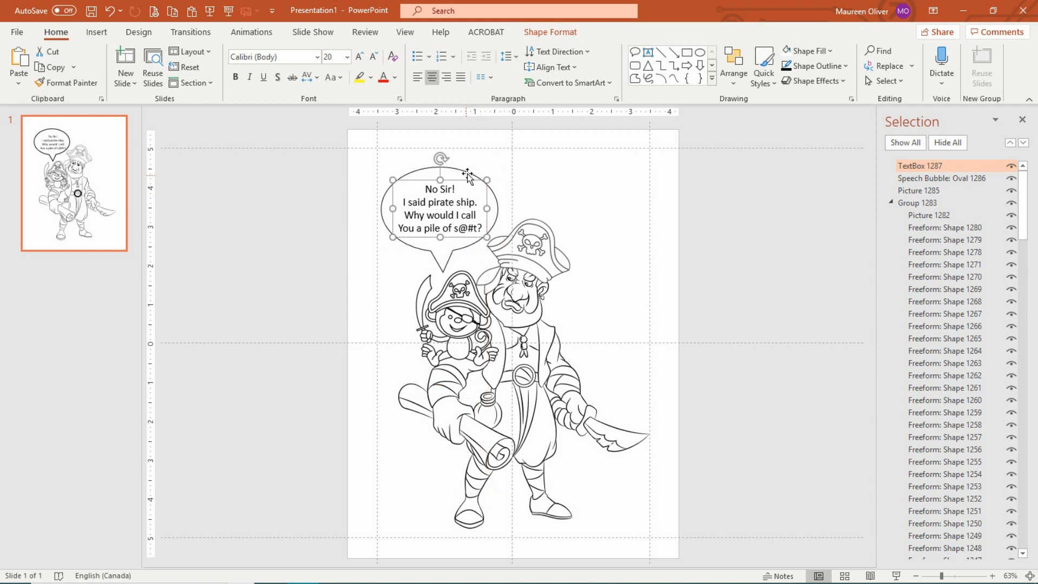
{"action": "left_click", "coordinate": [761, 195]}
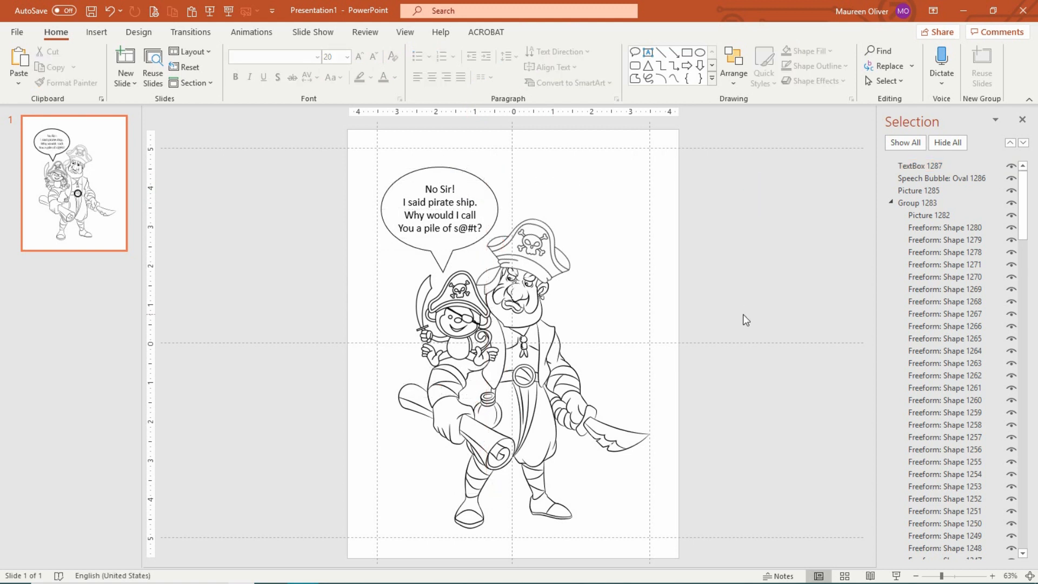